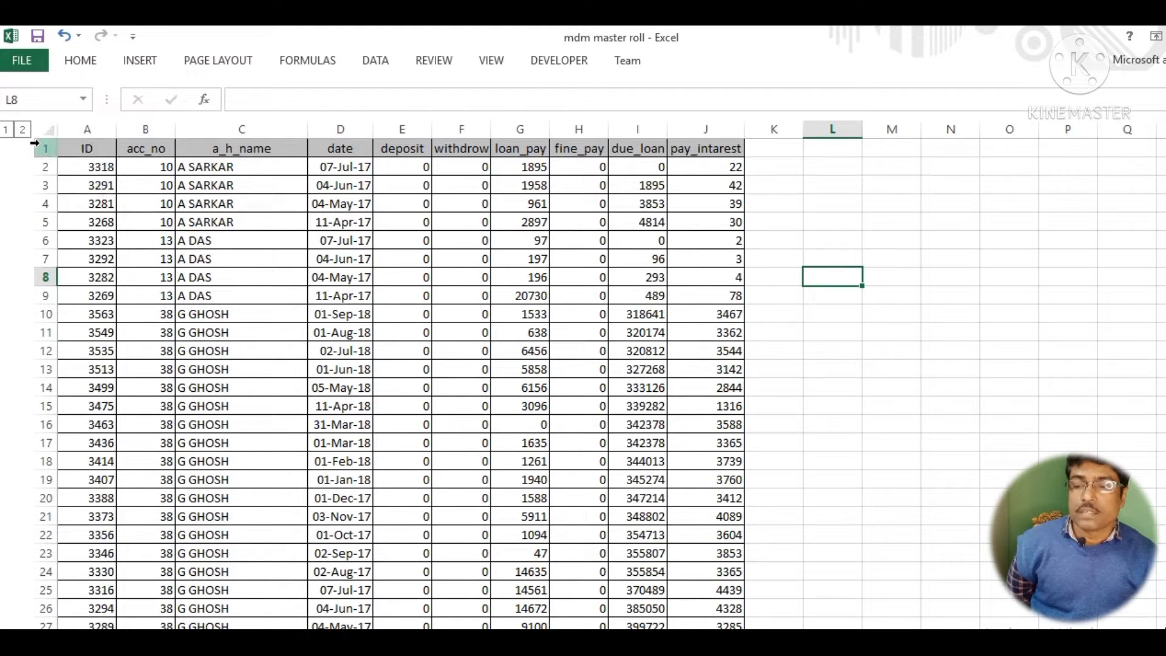
- Sort the whole sheet by the acc_no column, on values, from smallest to largest, with the header row excluded
left_click(47, 130)
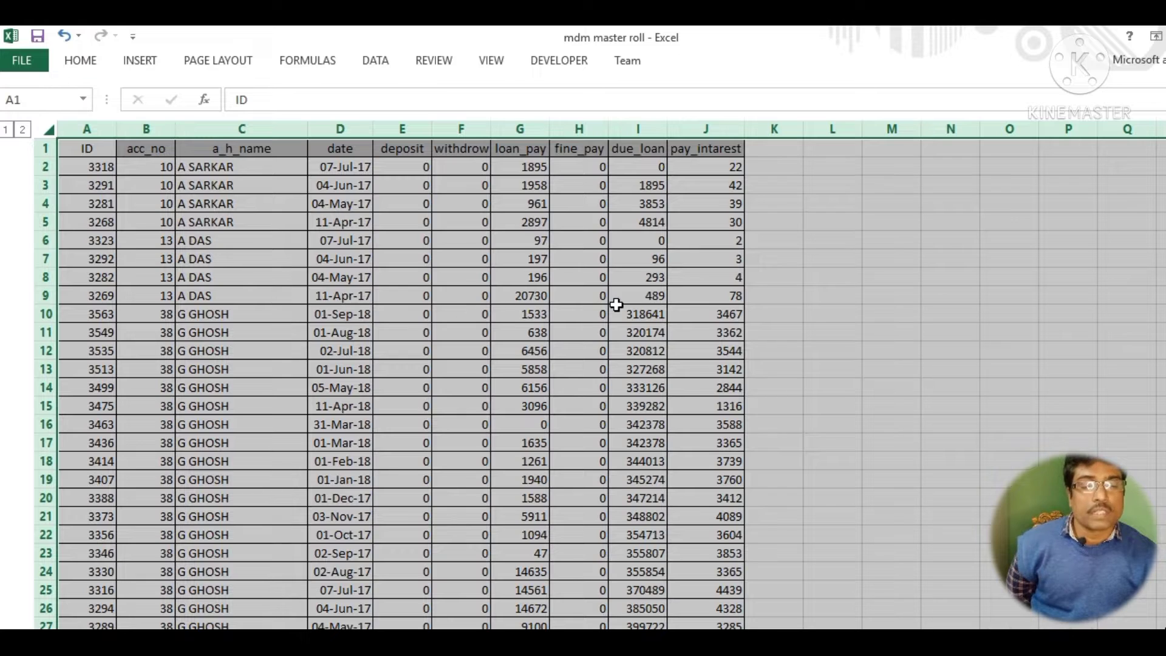
left_click(381, 64)
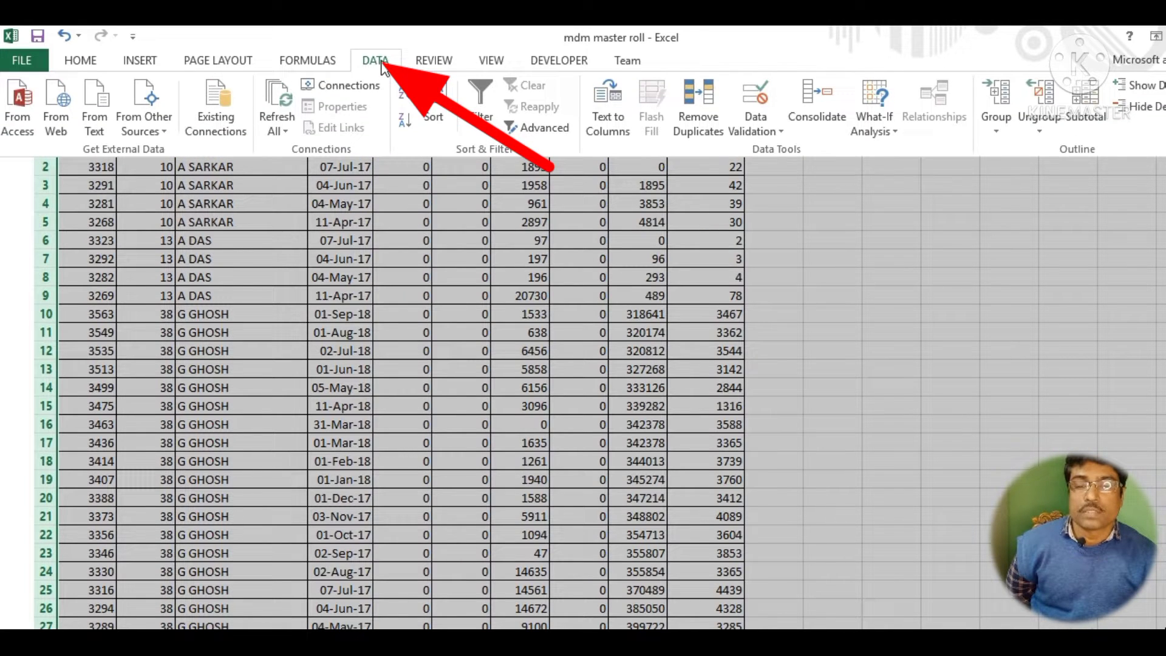
left_click(442, 112)
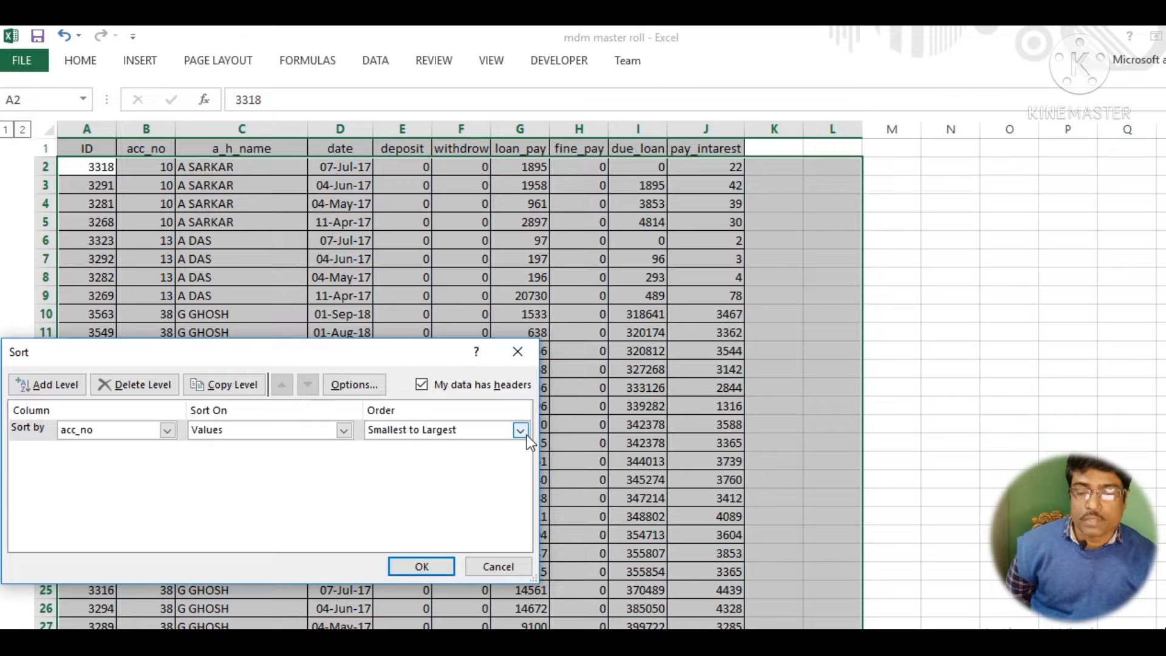
left_click(422, 568)
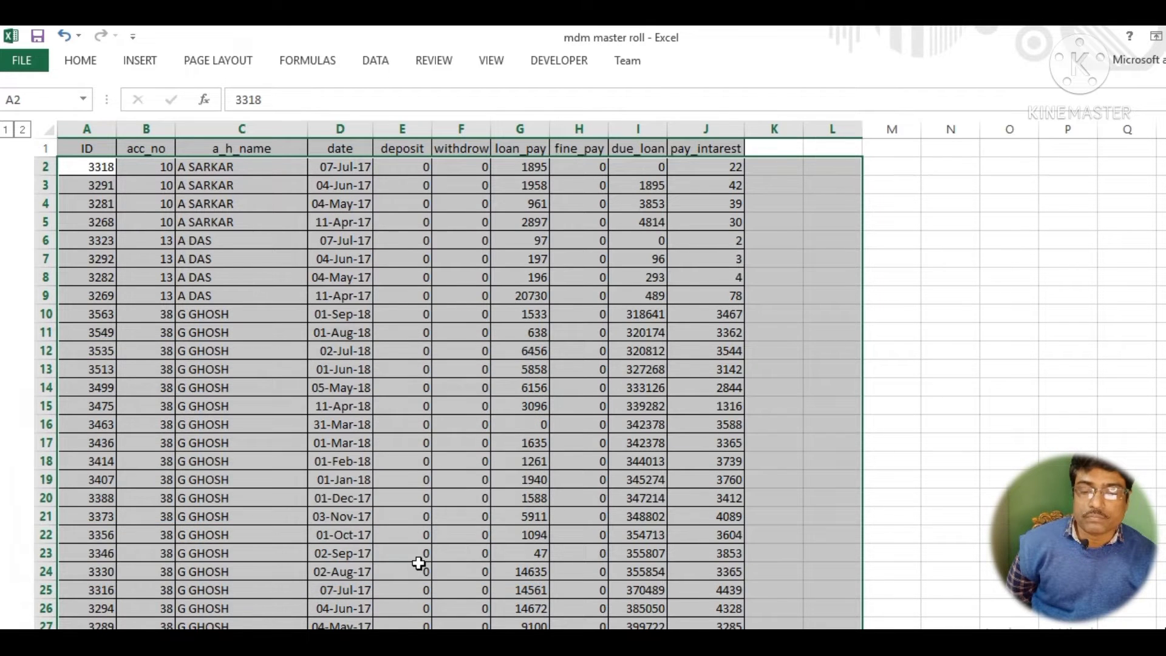
- Examine the sorted records to check that the rows of each account are grouped together
key("ctrl+a")
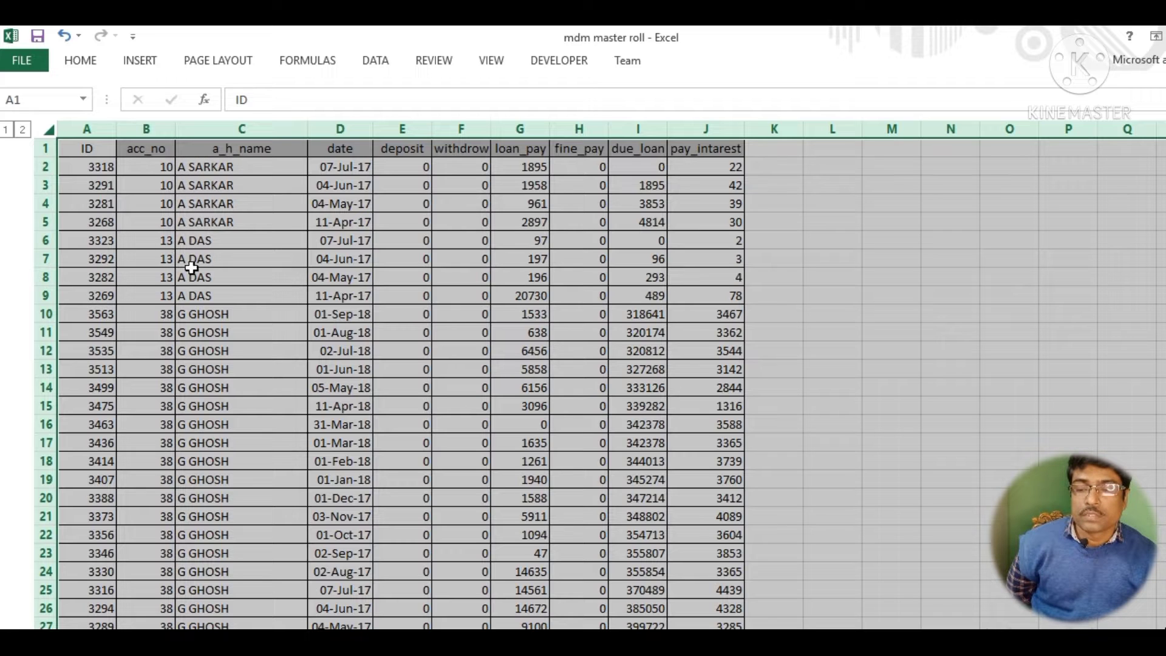
scroll(258, 486, "down", 7)
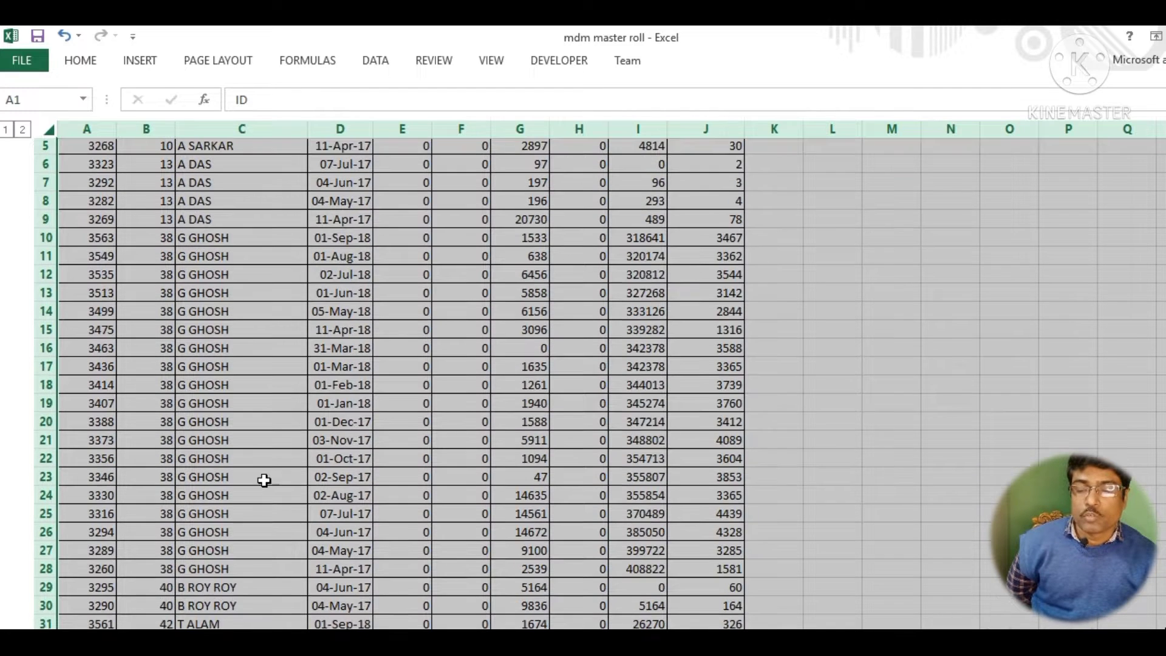
scroll(252, 455, "down", 8)
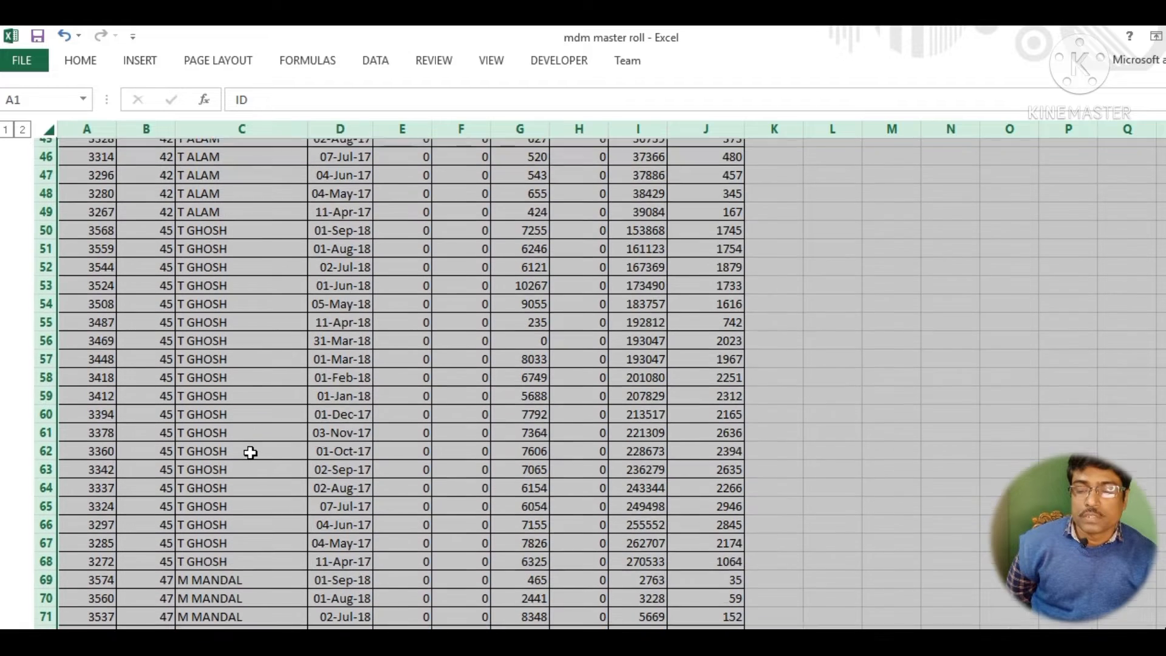
scroll(250, 453, "down", 5)
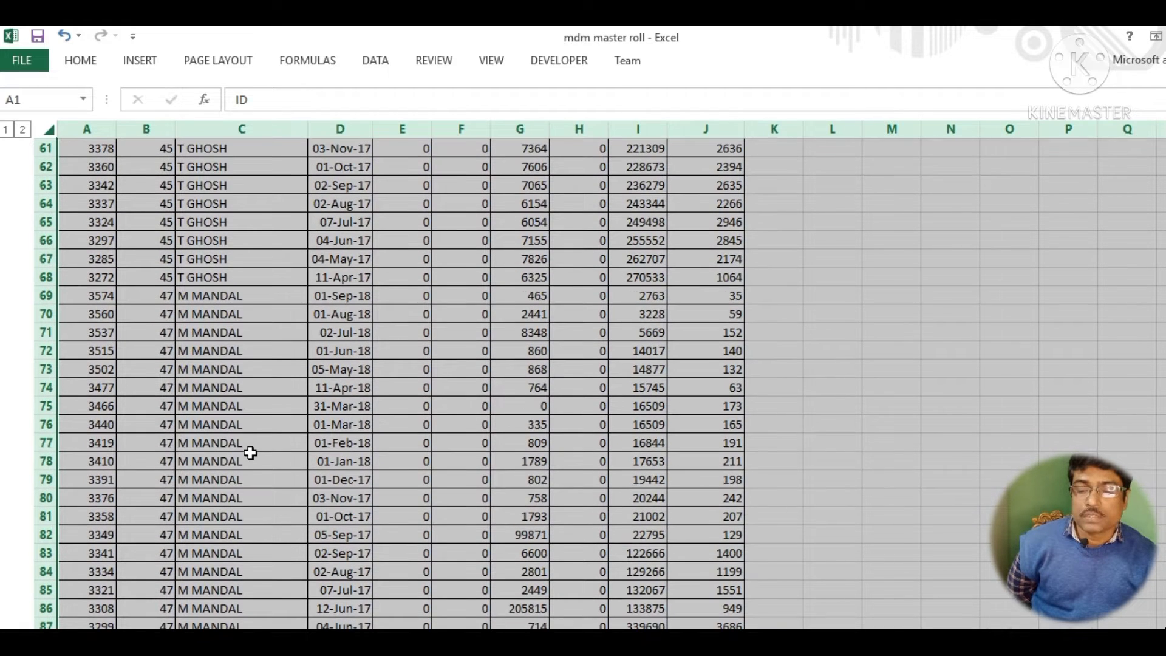
scroll(251, 453, "down", 12)
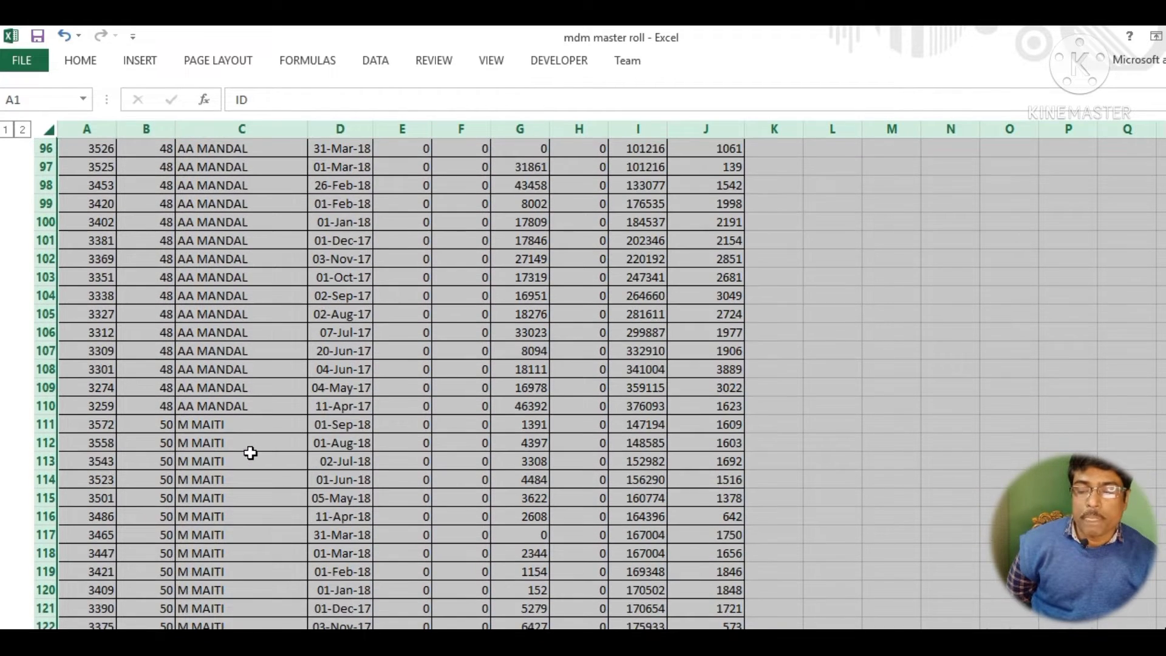
scroll(250, 453, "down", 5)
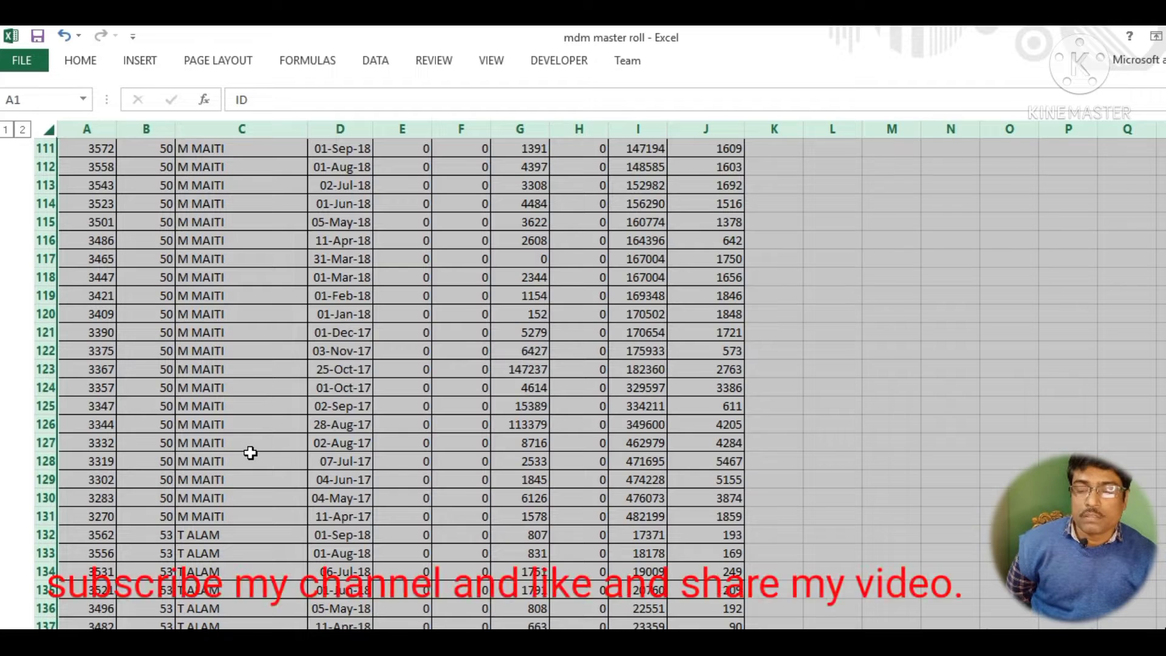
scroll(250, 453, "down", 13)
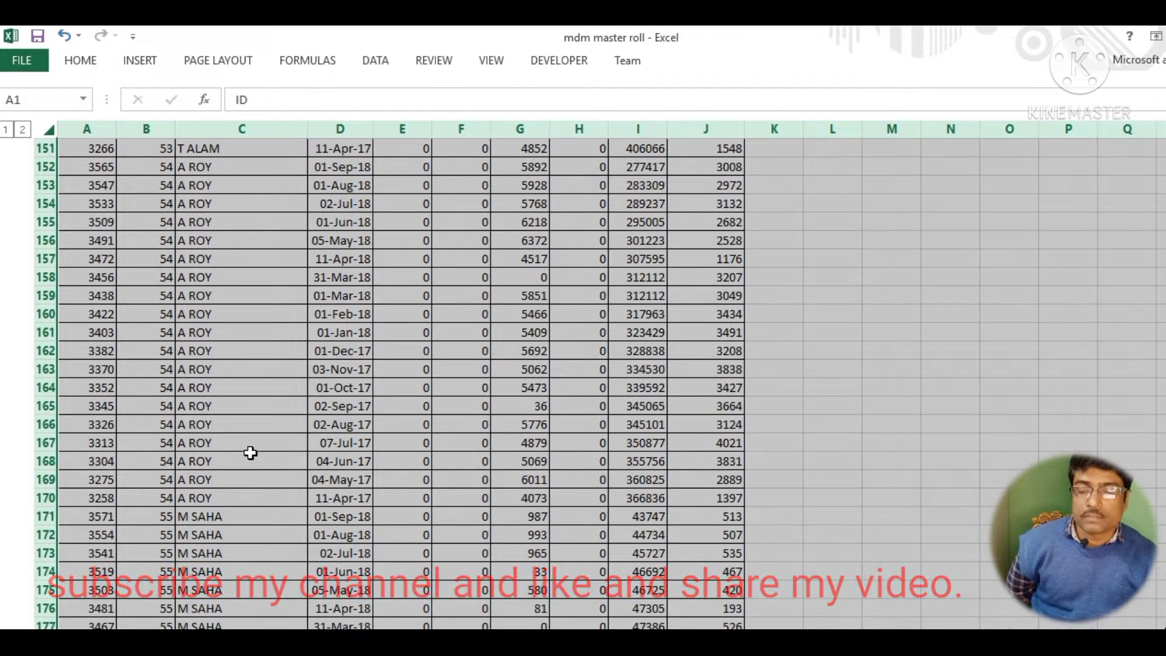
scroll(250, 453, "down", 7)
scroll(250, 453, "down", 7)
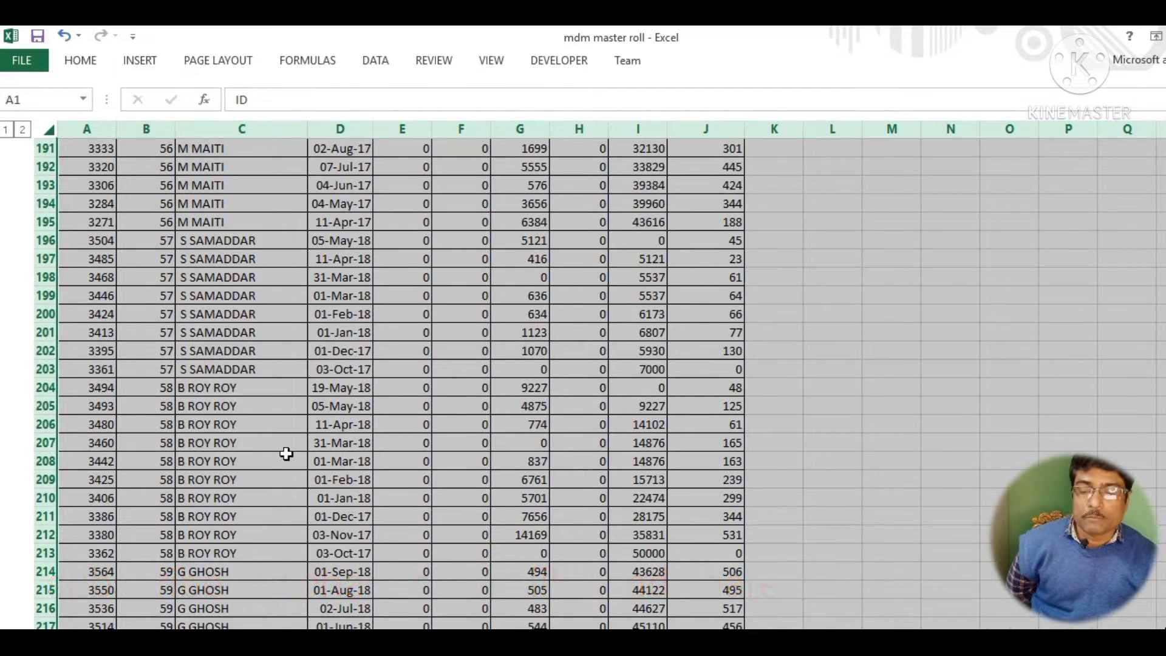
scroll(286, 450, "up", 7)
scroll(288, 444, "up", 20)
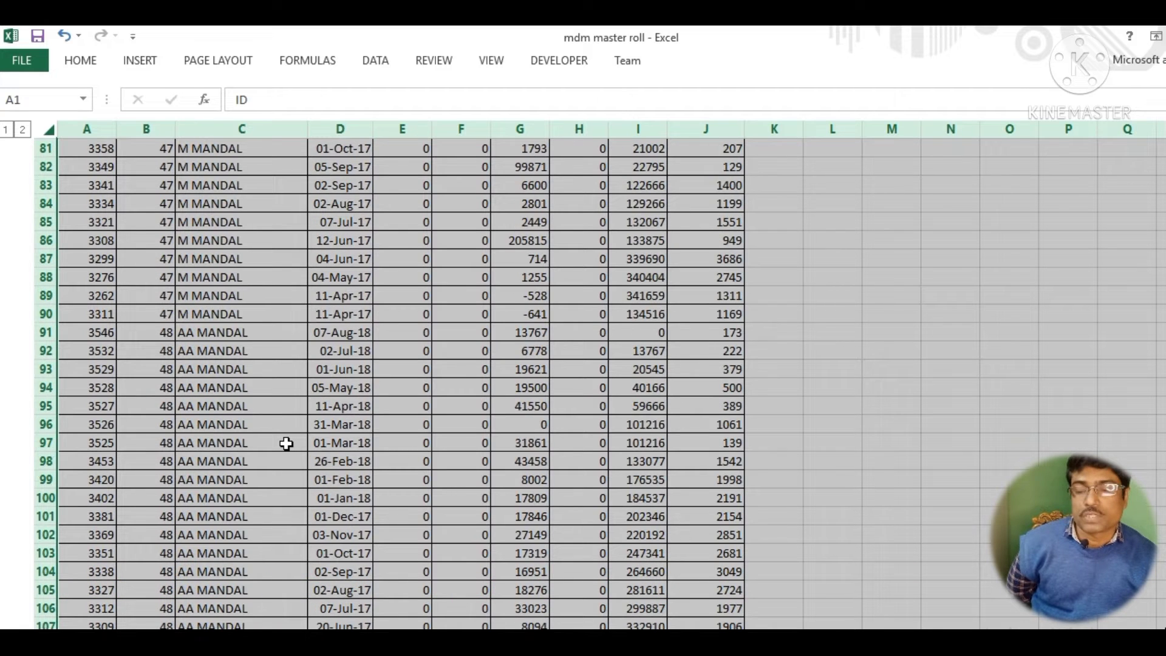
scroll(286, 444, "up", 8)
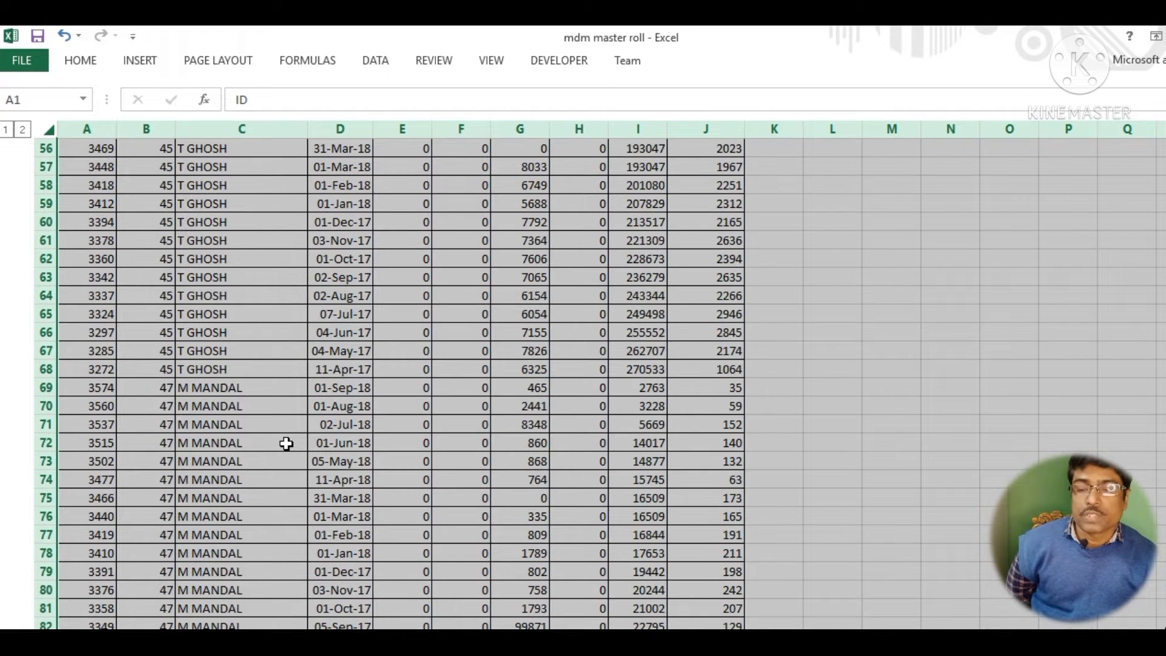
scroll(286, 444, "up", 15)
left_click(875, 240)
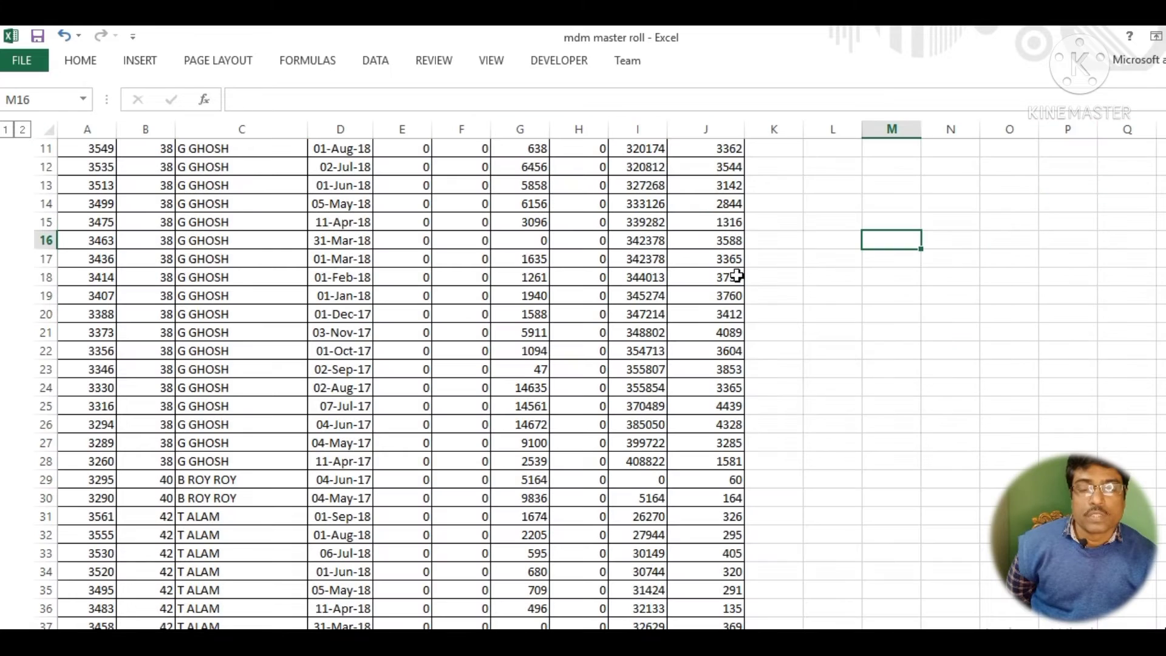
scroll(362, 349, "up", 4)
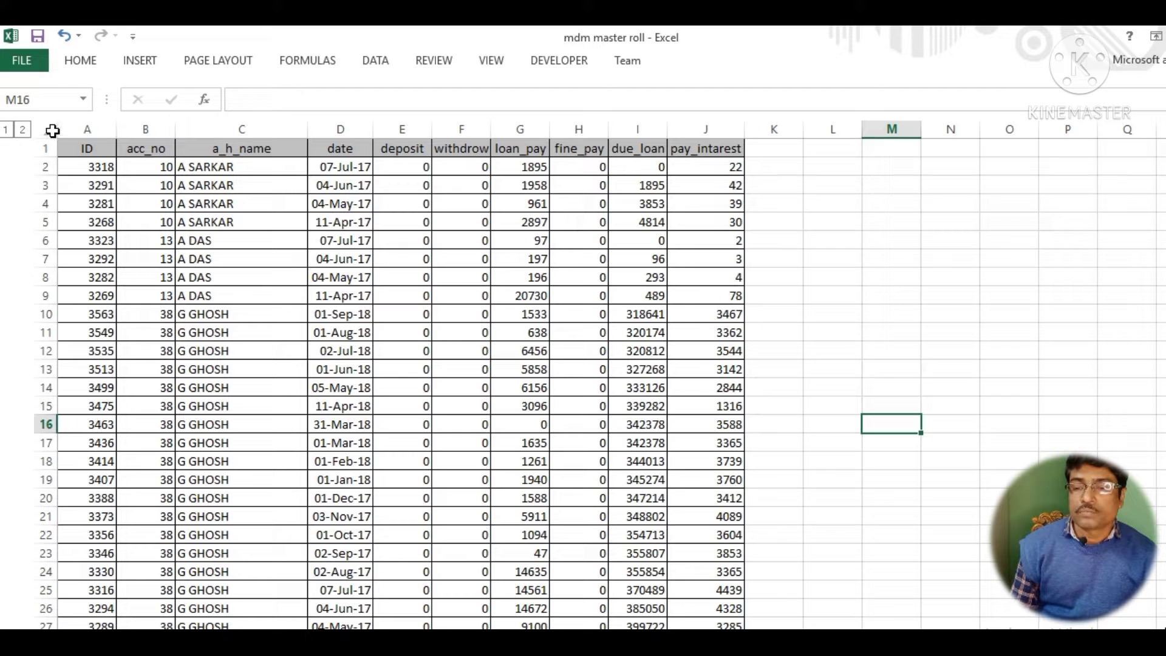
- Subtotal A1:J306 at each change in acc_no, using Sum on deposit, withdrow, loan_pay, fine_pay and pay_intarest, with the summary below the data
left_click_drag(67, 147, 730, 569)
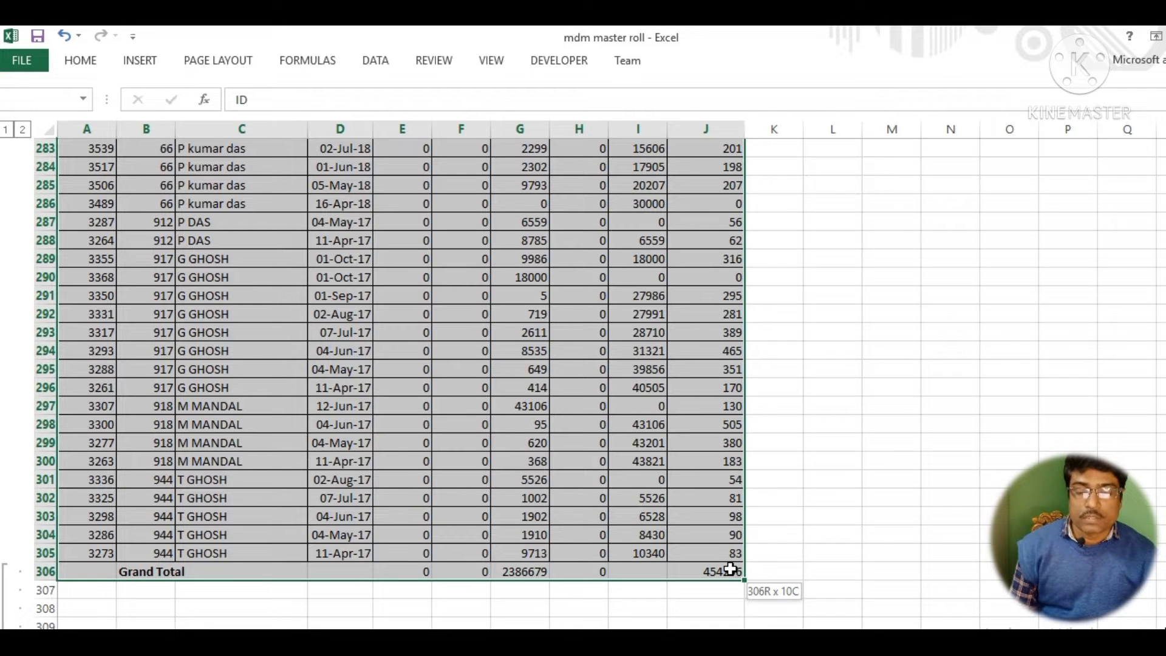
scroll(403, 292, "up", 8)
left_click(373, 61)
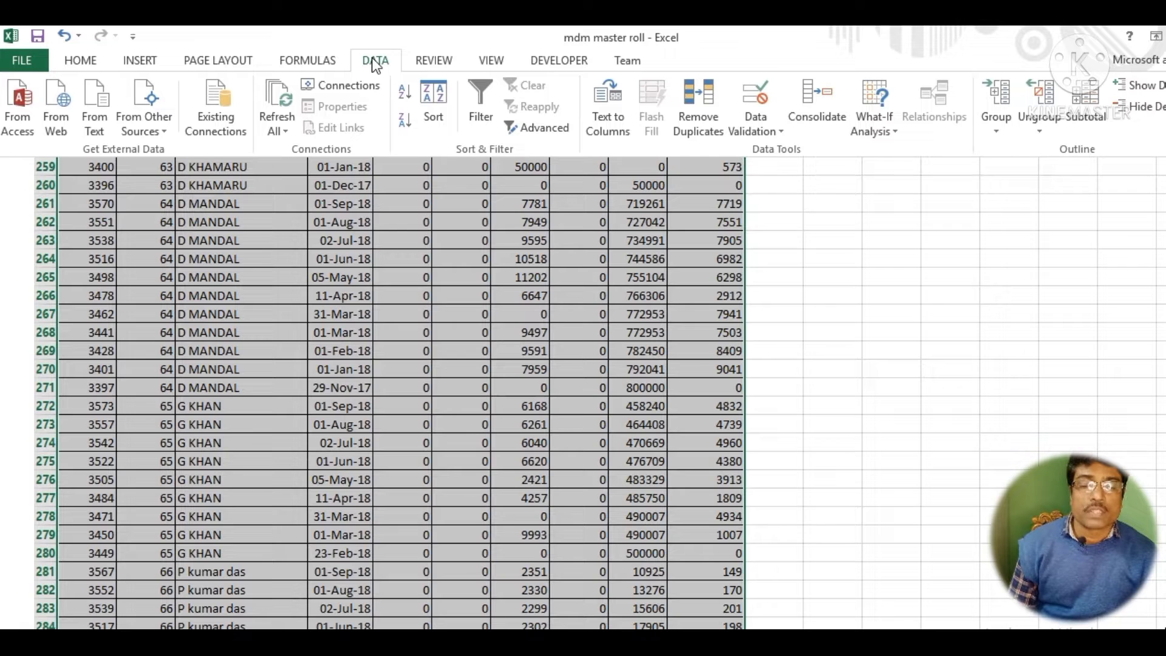
left_click(1084, 117)
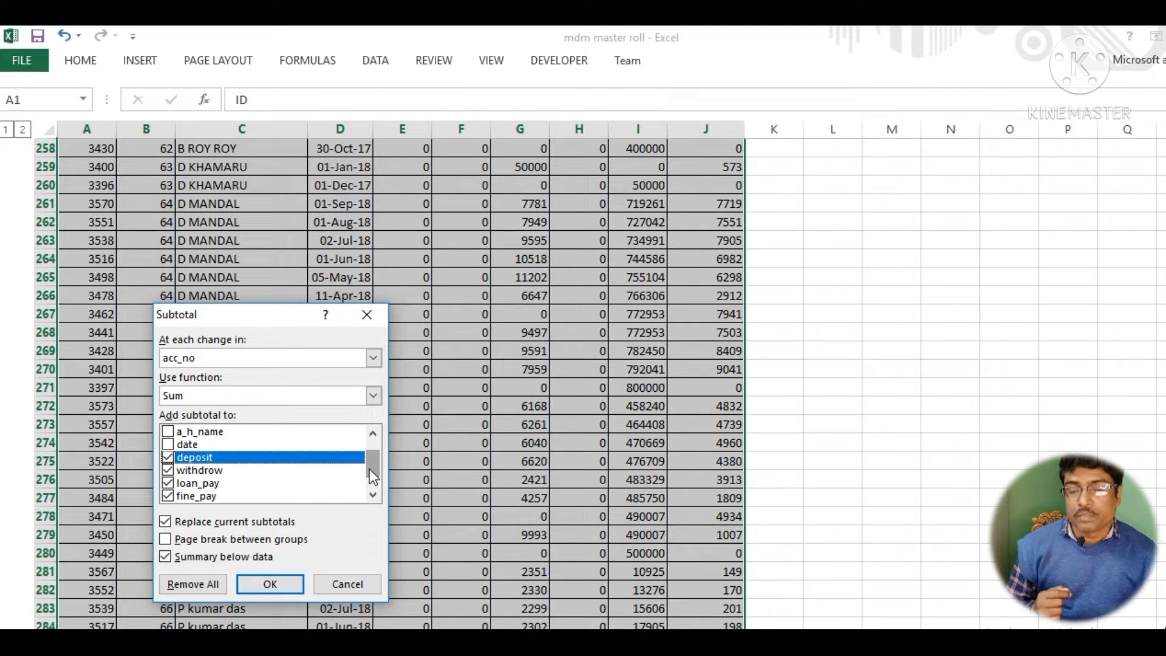
left_click_drag(369, 469, 373, 483)
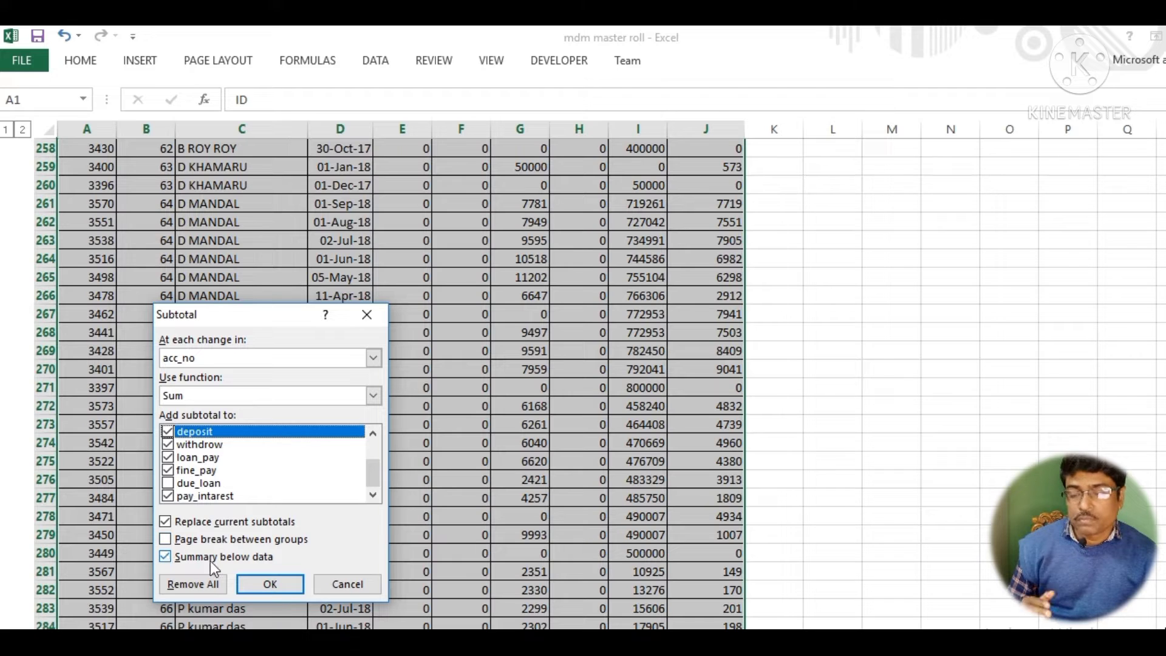
left_click(283, 587)
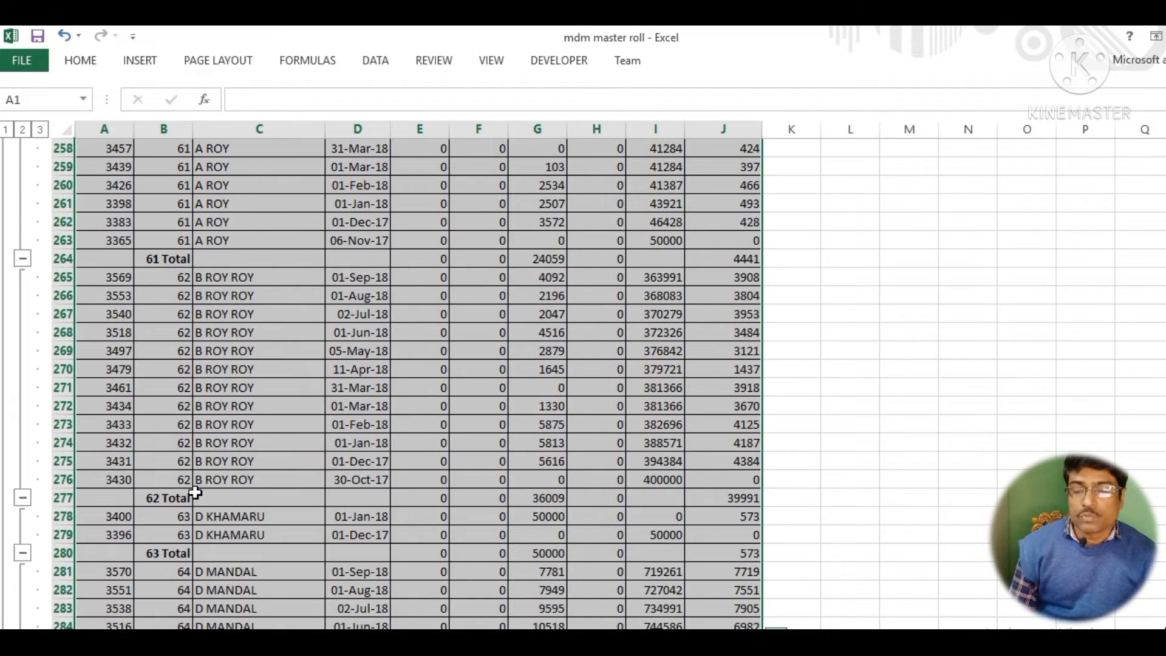
left_click(873, 357)
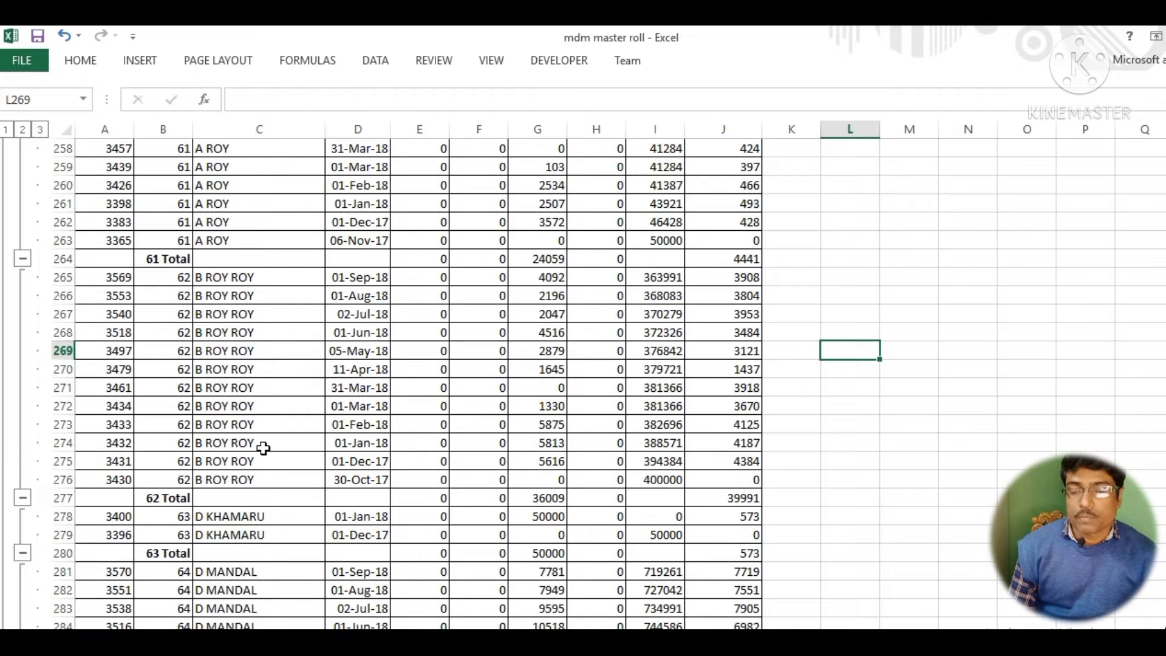
- Fill the first account's subtotal row, cells A6:J6, with yellow
scroll(260, 479, "up", 1)
scroll(260, 479, "up", 3)
scroll(260, 478, "up", 20)
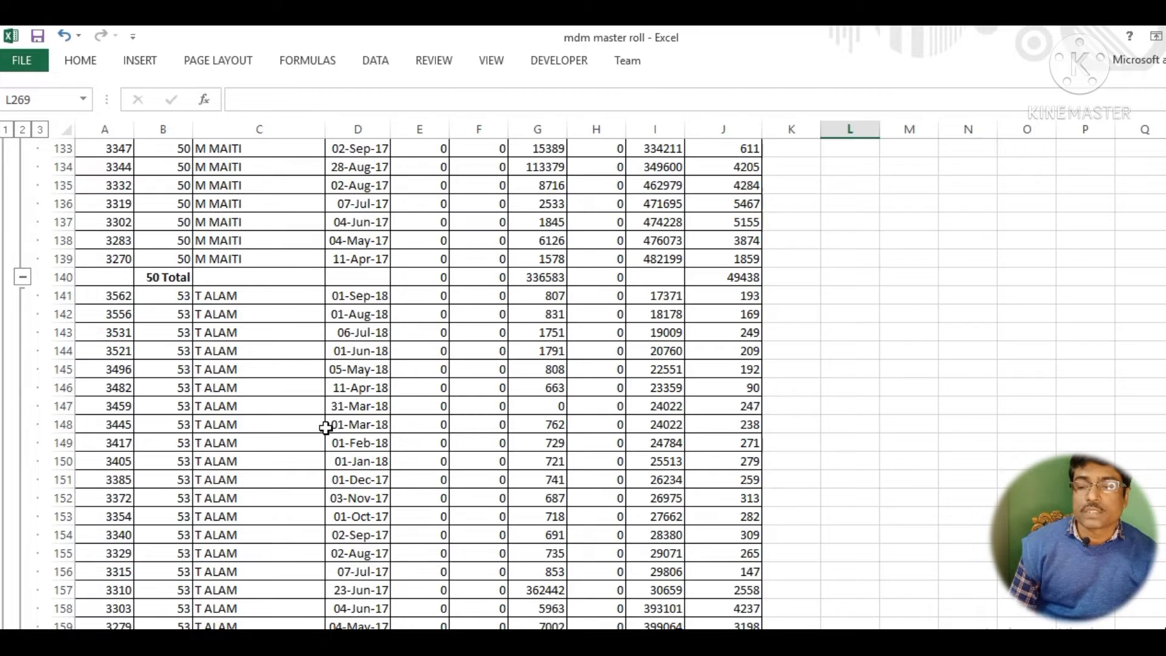
scroll(325, 427, "up", 15)
scroll(379, 417, "up", 15)
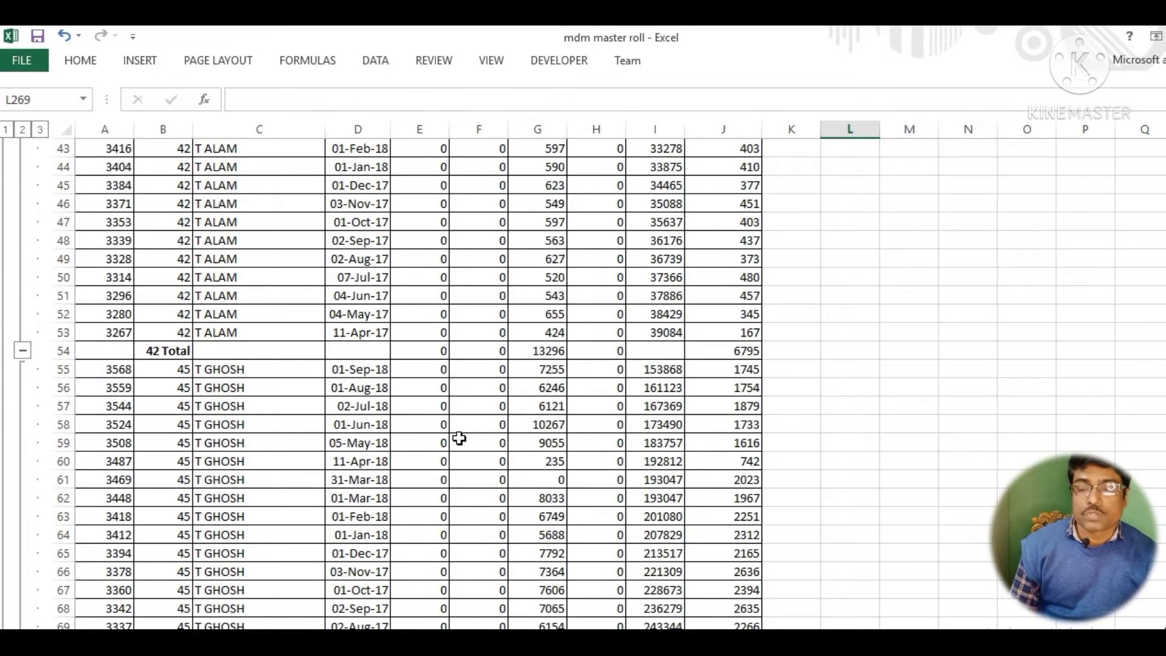
scroll(459, 438, "up", 14)
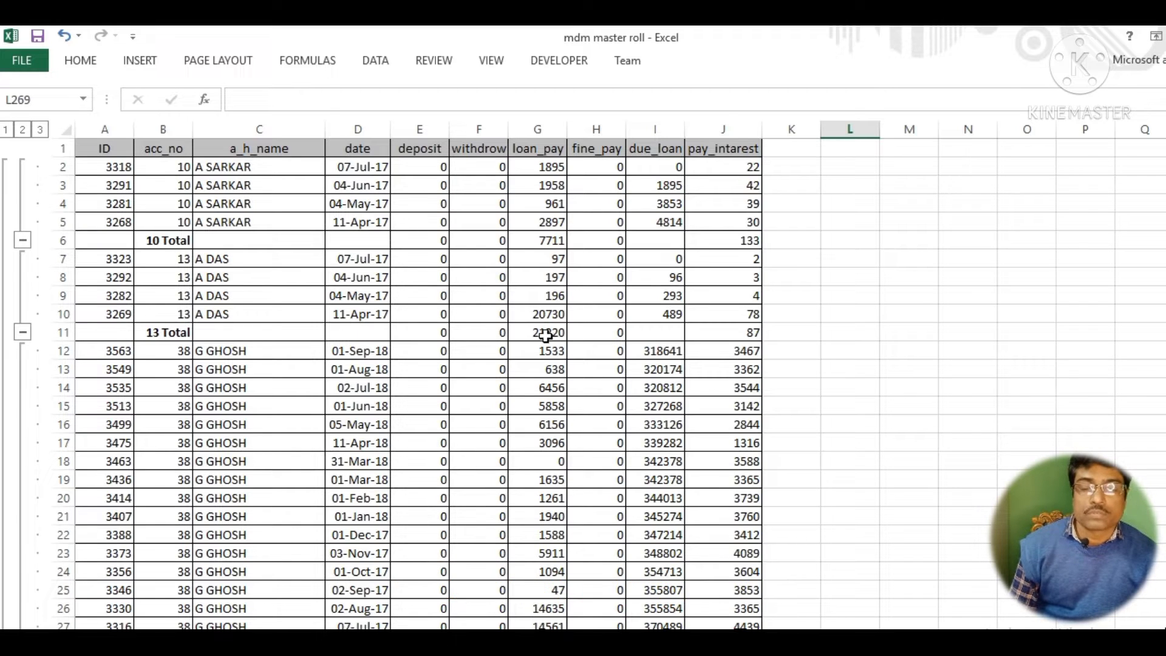
left_click_drag(88, 240, 729, 244)
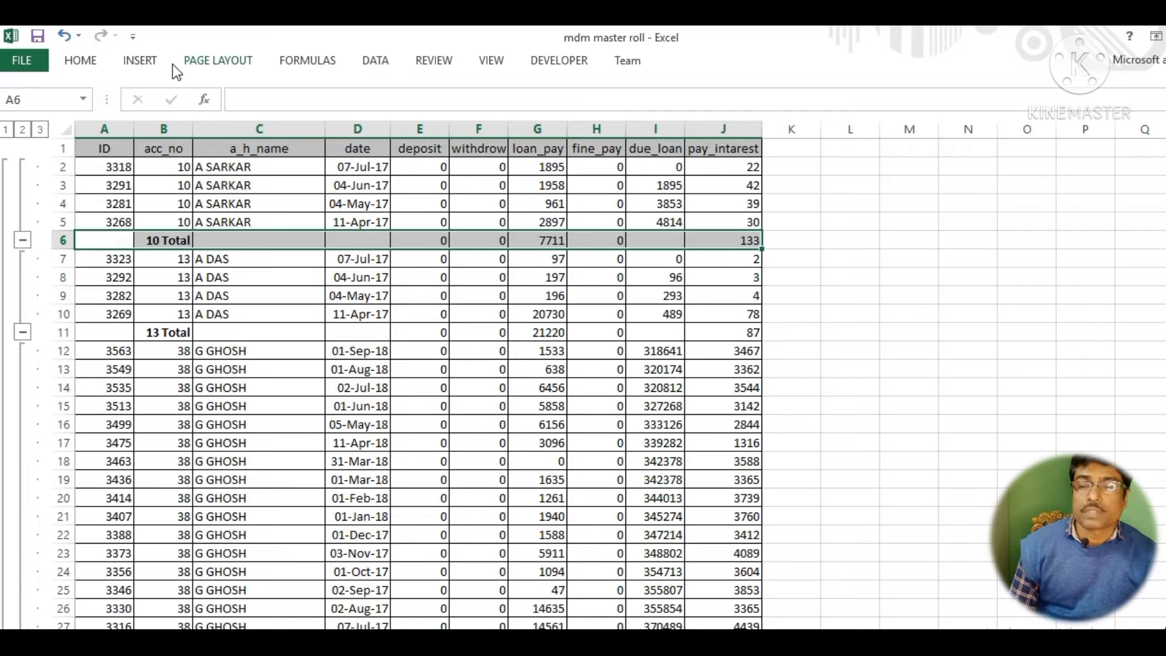
left_click(84, 64)
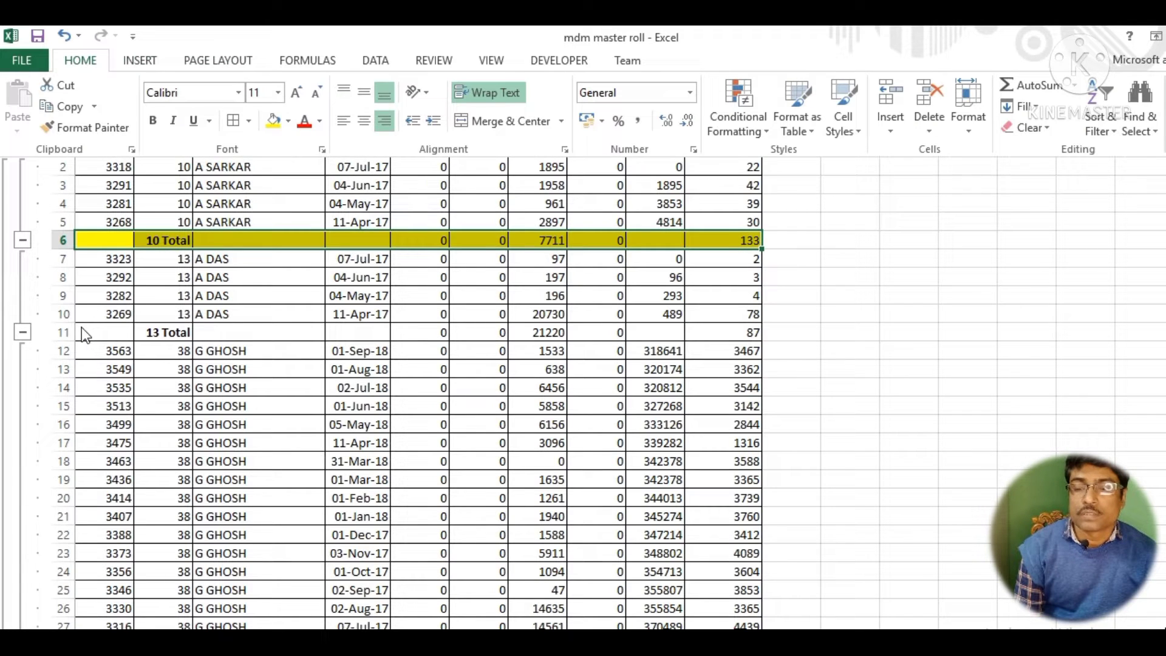
key("ctrl+F1")
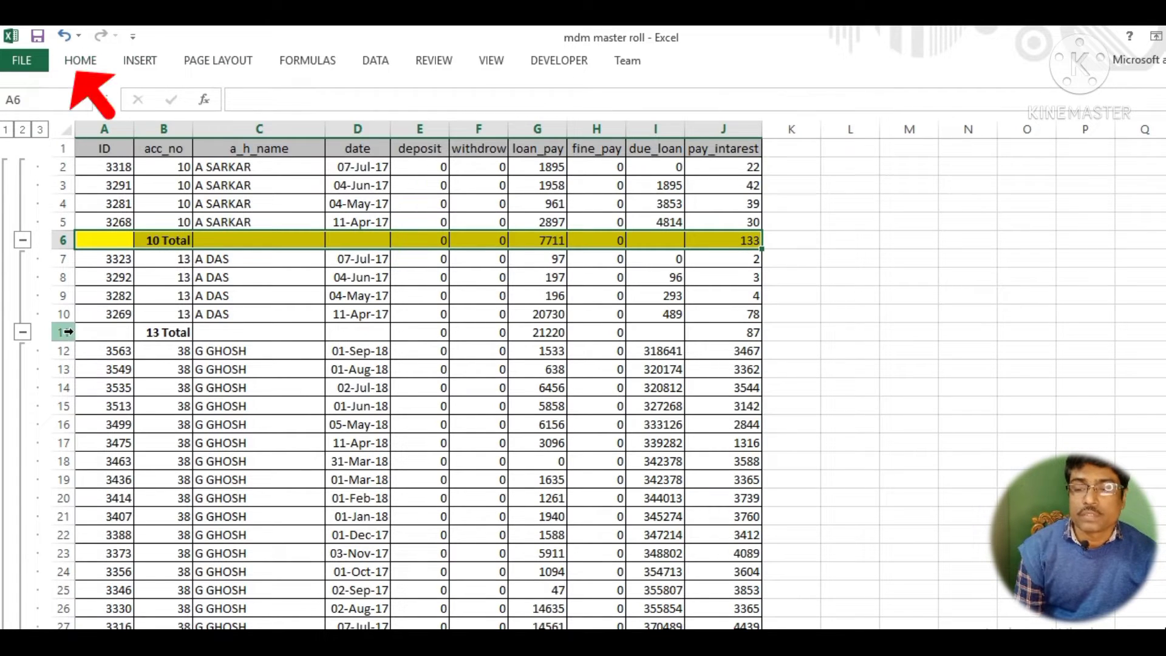
- Fill the second account's subtotal row, cells A11:J11, with the same yellow
left_click(68, 332)
left_click_drag(78, 332, 719, 332)
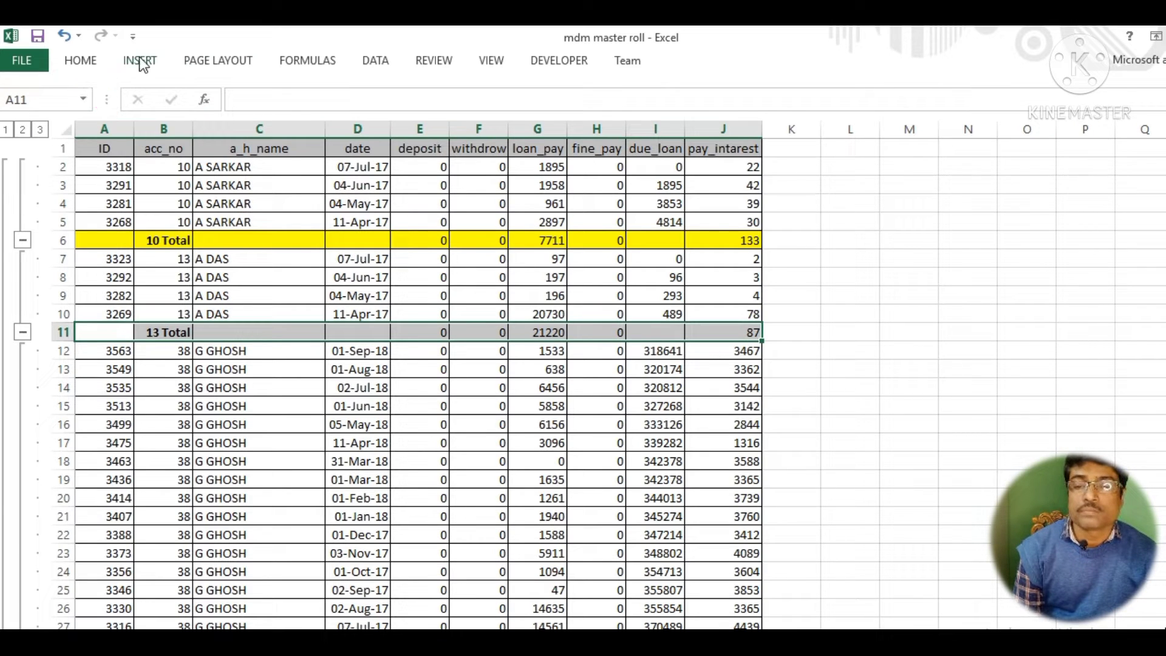
left_click(81, 61)
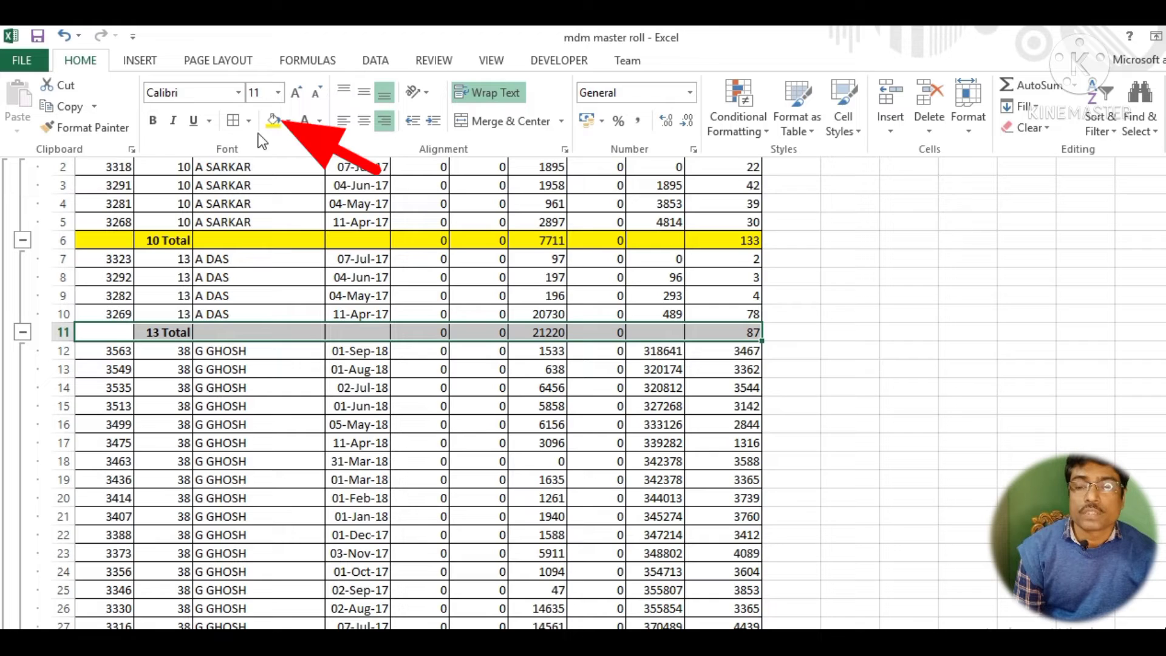
left_click(272, 124)
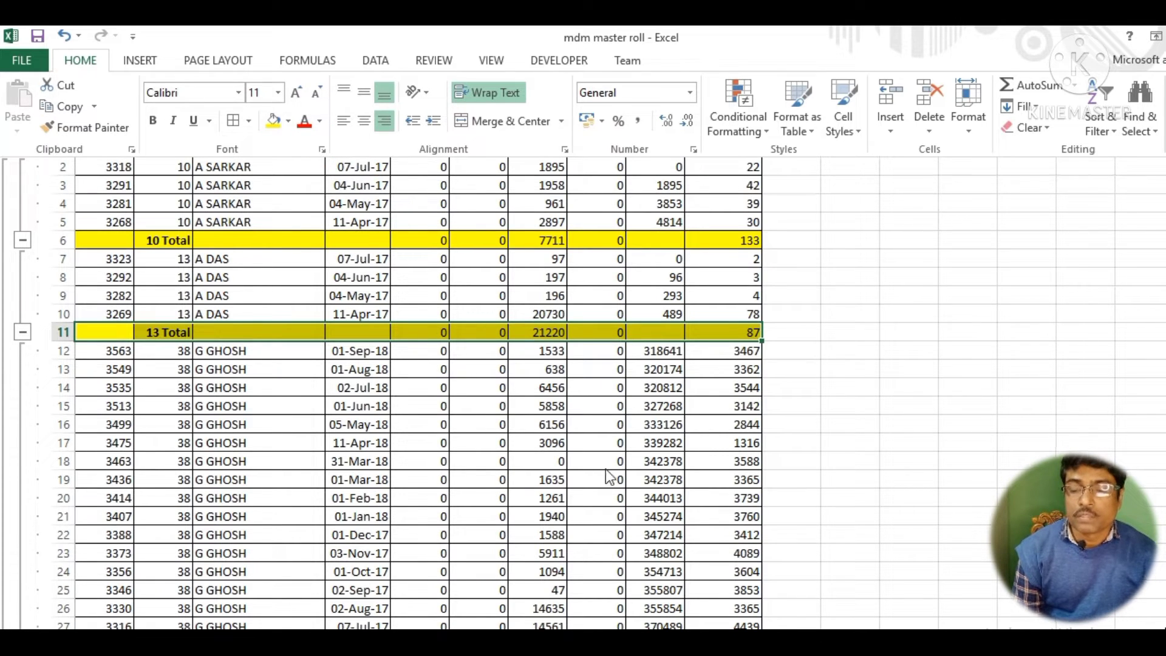
left_click(824, 349)
- Fill the Grand Total row at the end of the data, cells A333:J333, with standard red
scroll(300, 469, "down", 2)
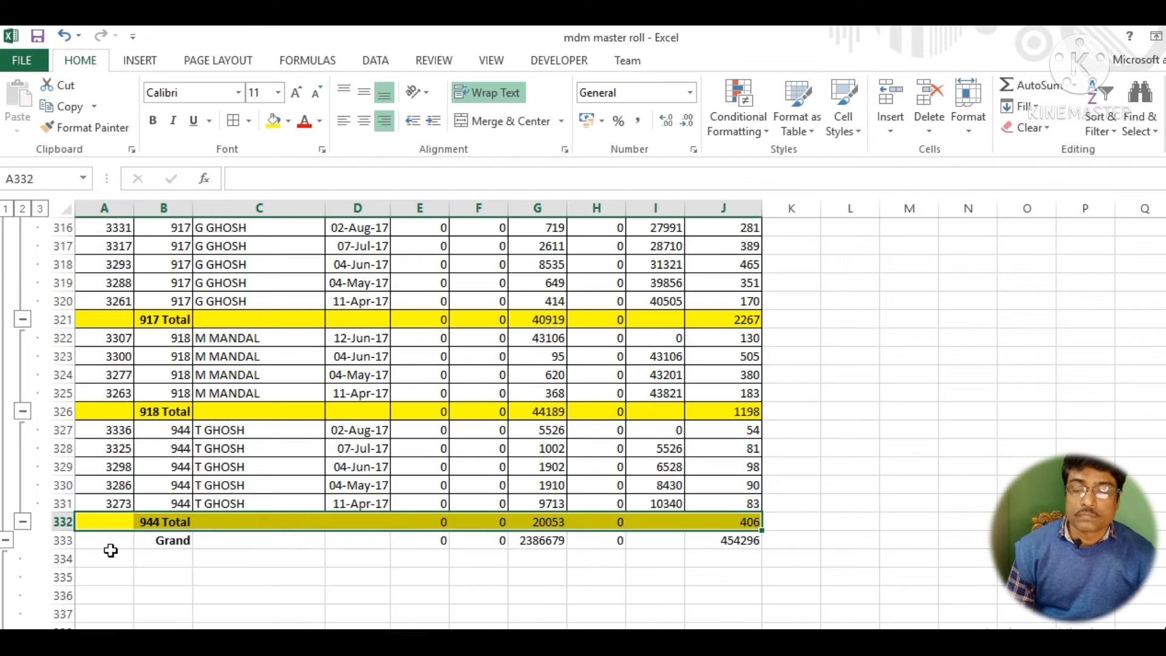
left_click_drag(106, 541, 701, 546)
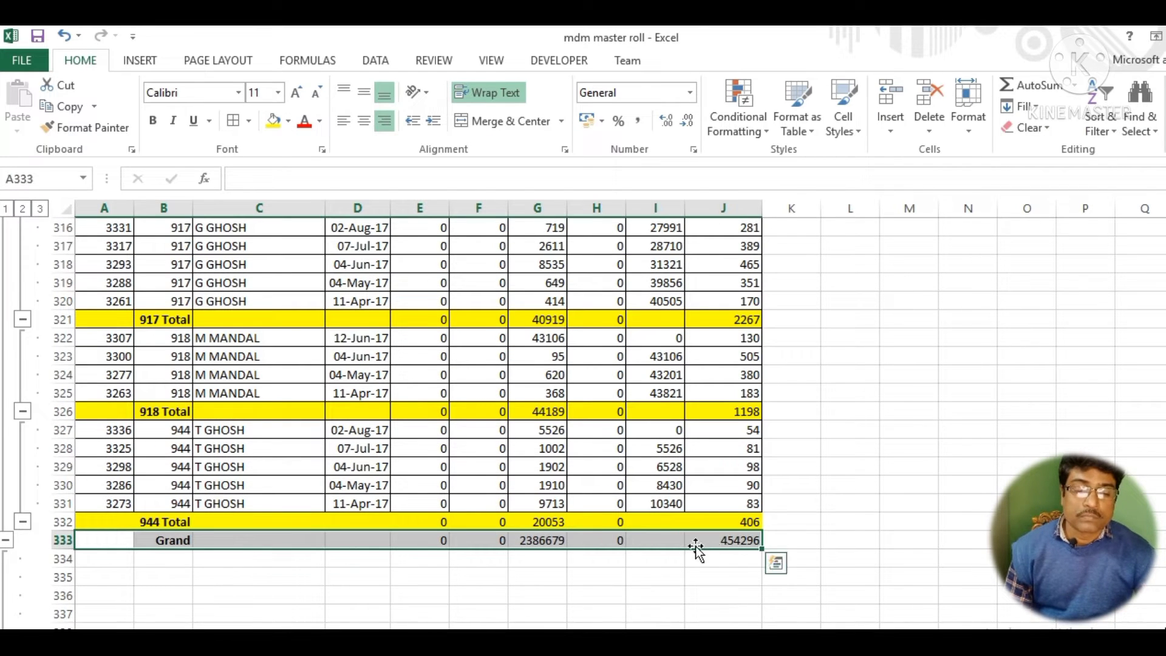
left_click(288, 121)
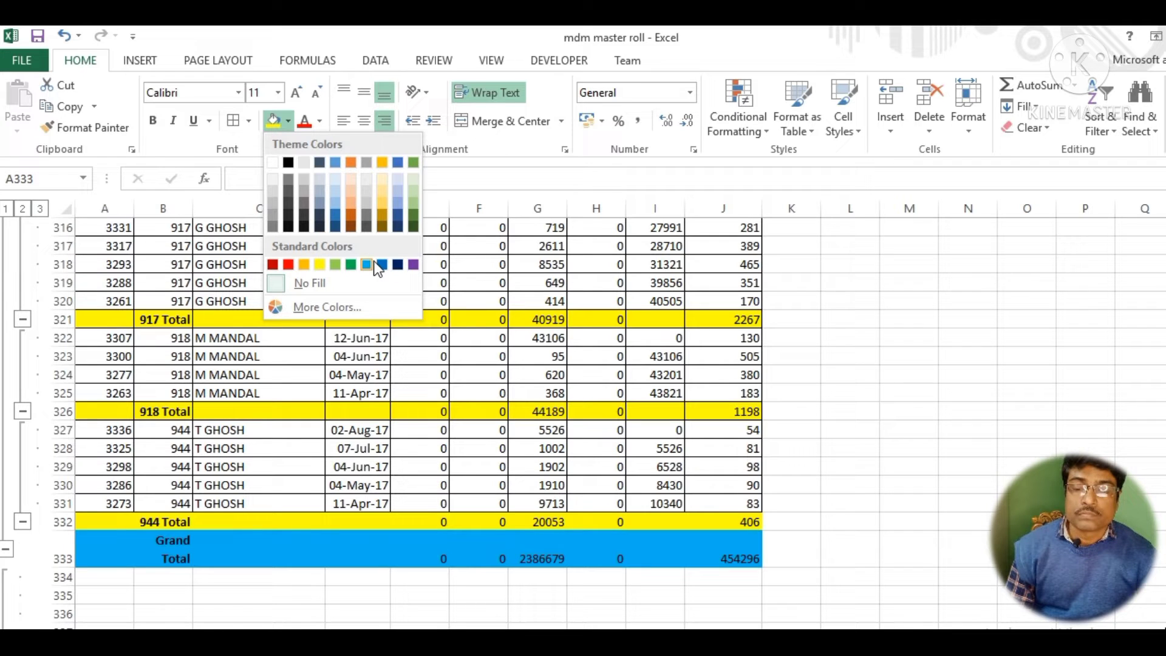
left_click(287, 266)
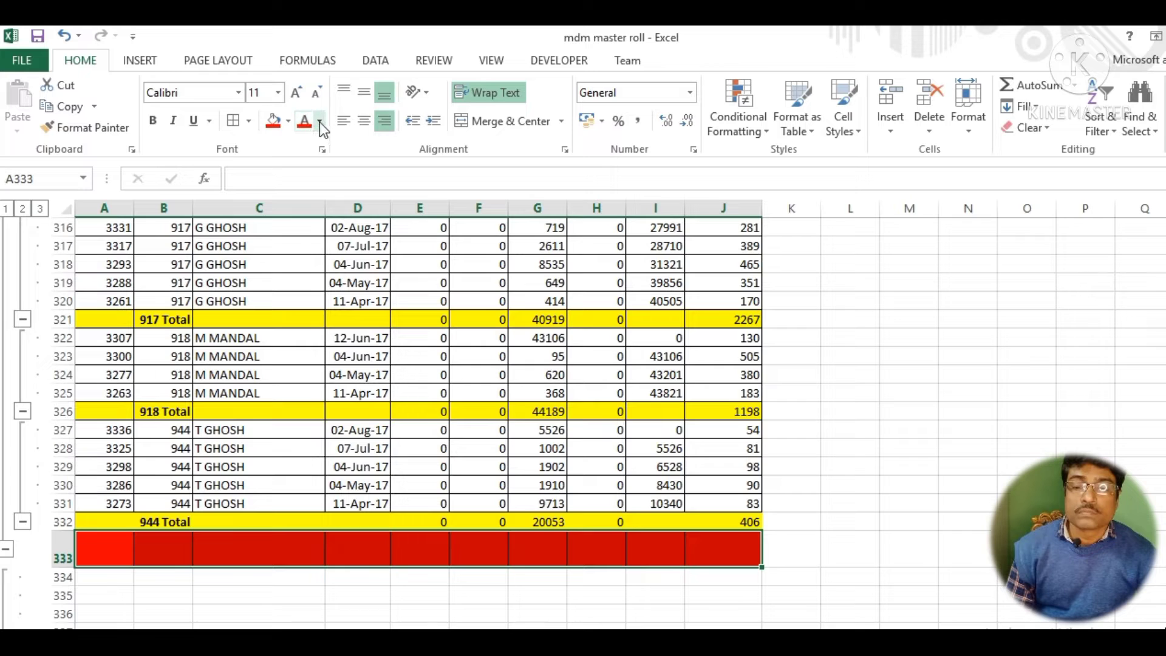
- Set the font colour of the Grand Total row, cells A333:J333, to white
left_click(320, 122)
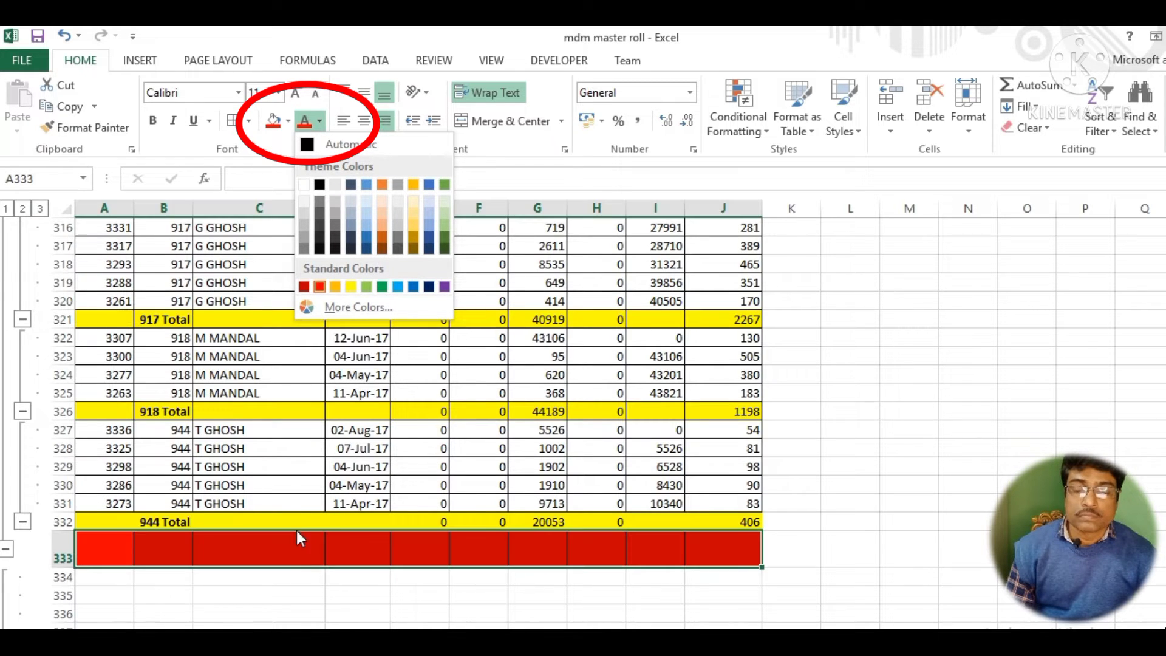
left_click(318, 123)
left_click(318, 122)
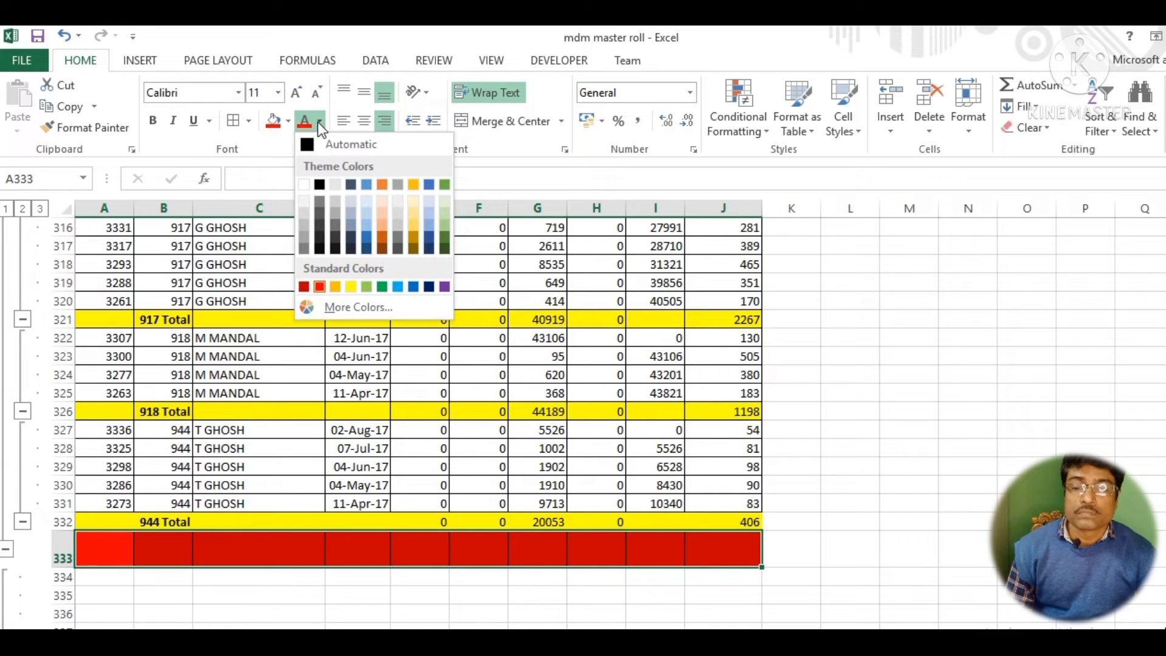
left_click(304, 181)
left_click(260, 595)
- Review the yellow subtotal rows through the data down to the Grand Total row
scroll(300, 512, "up", 20)
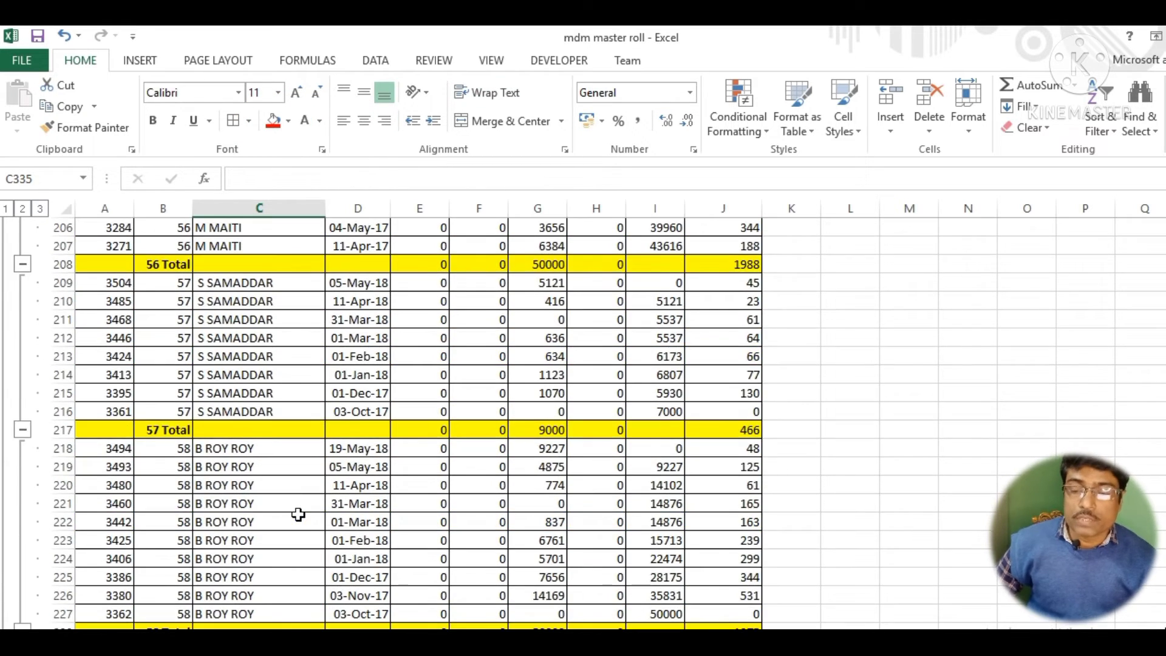
scroll(298, 515, "down", 17)
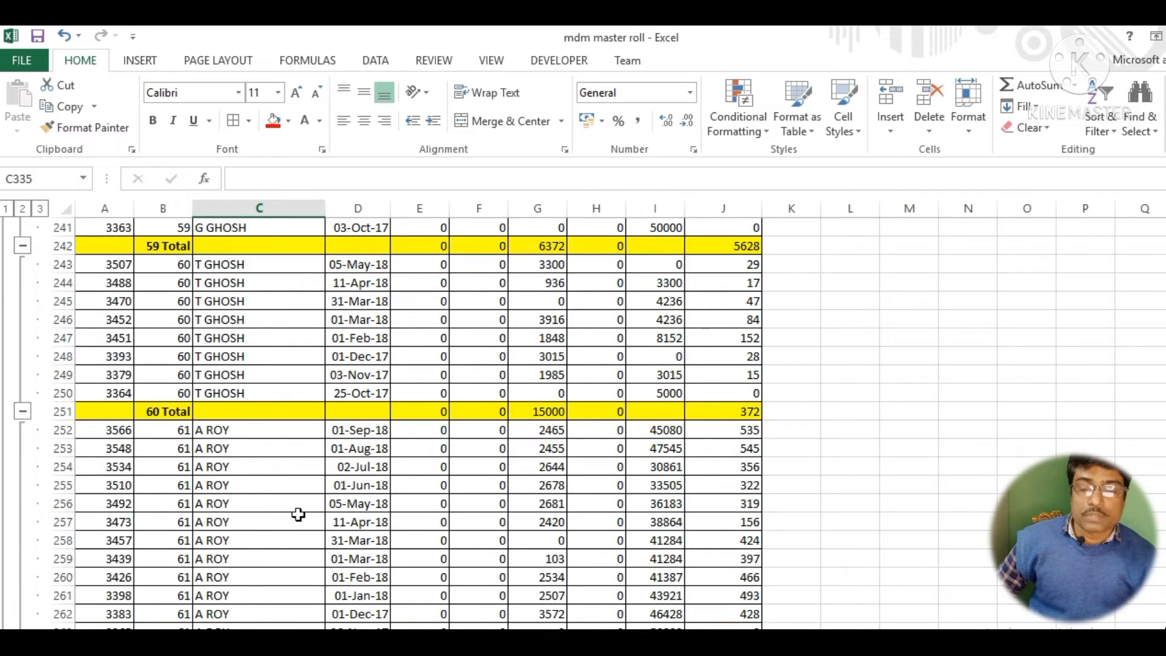
scroll(300, 515, "down", 10)
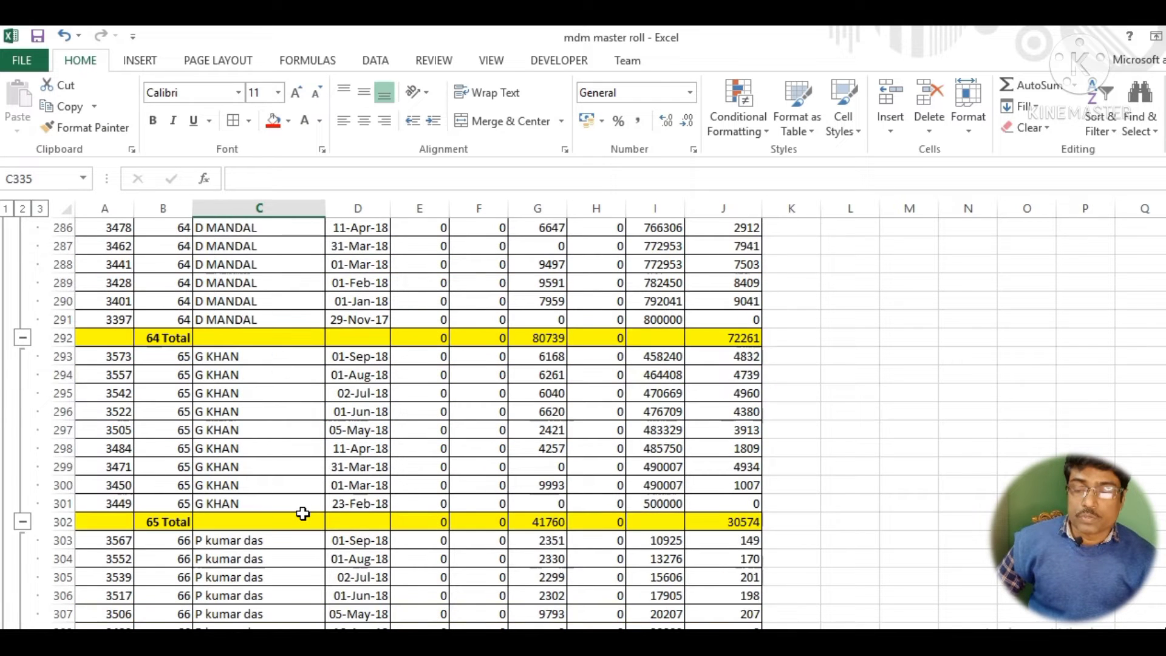
scroll(304, 514, "down", 13)
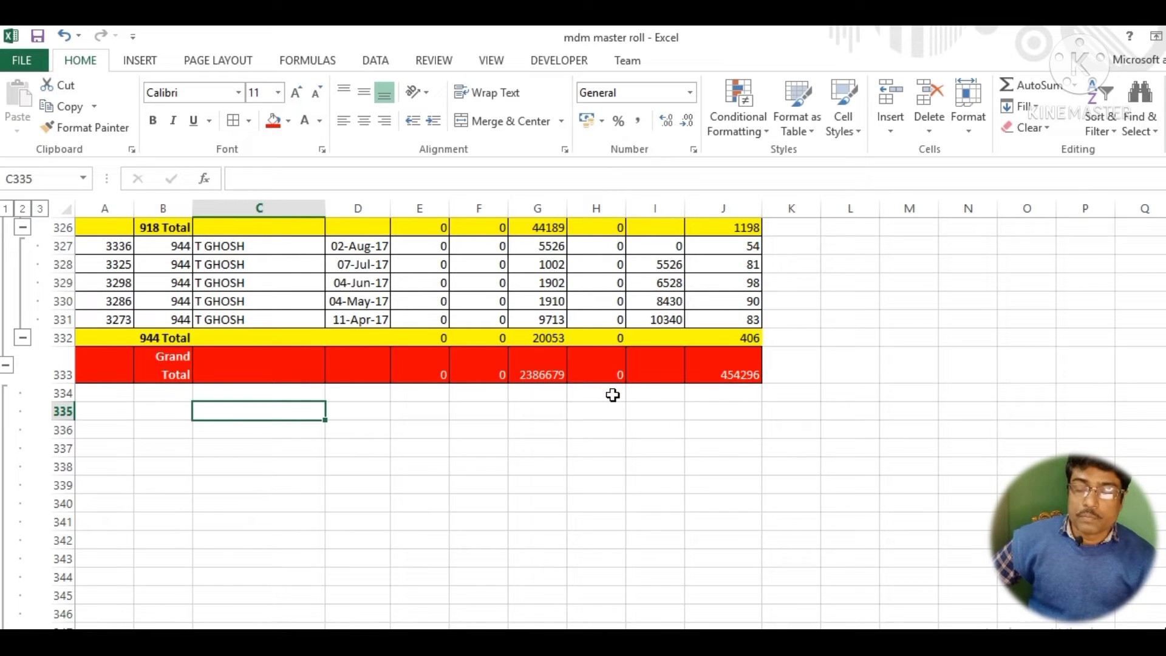
- Starting from the beginning of the sheet, collapse the outline groups whose subtotals are in rows 6, 11, 31, 34 and 54
scroll(427, 465, "up", 3)
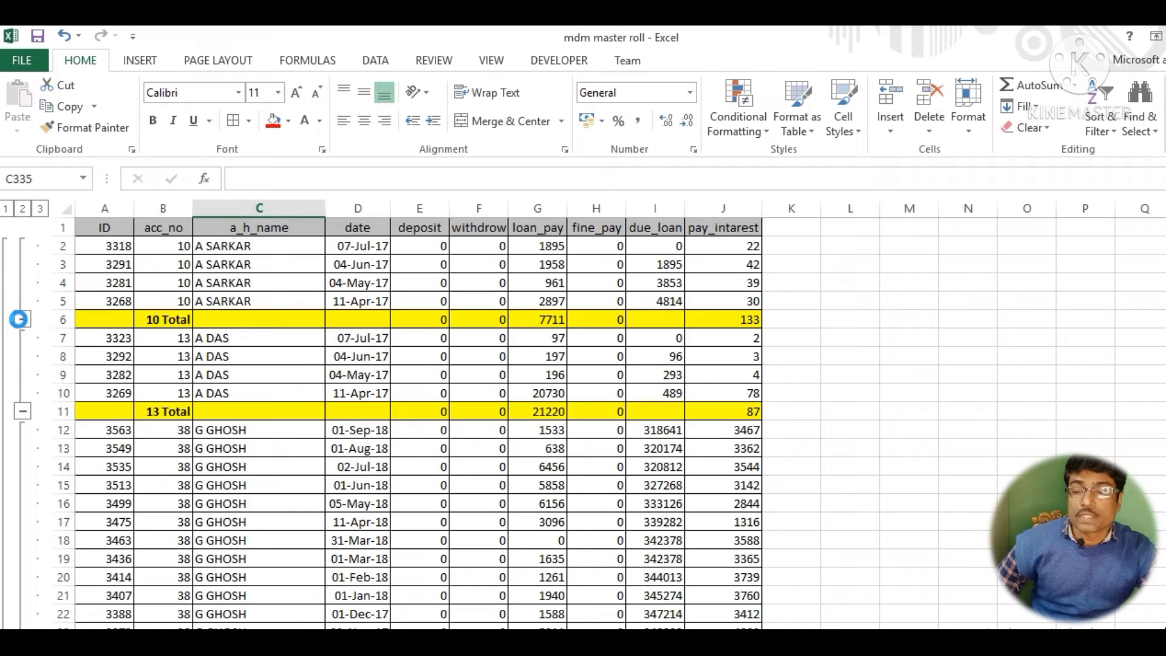
left_click(18, 319)
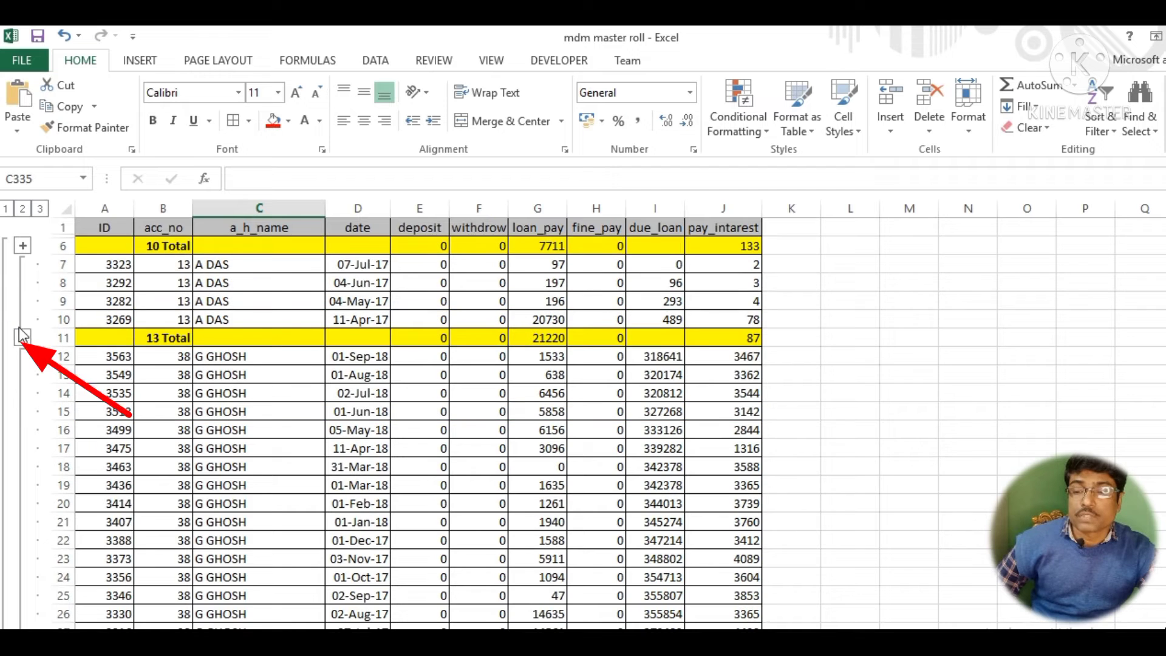
left_click(22, 339)
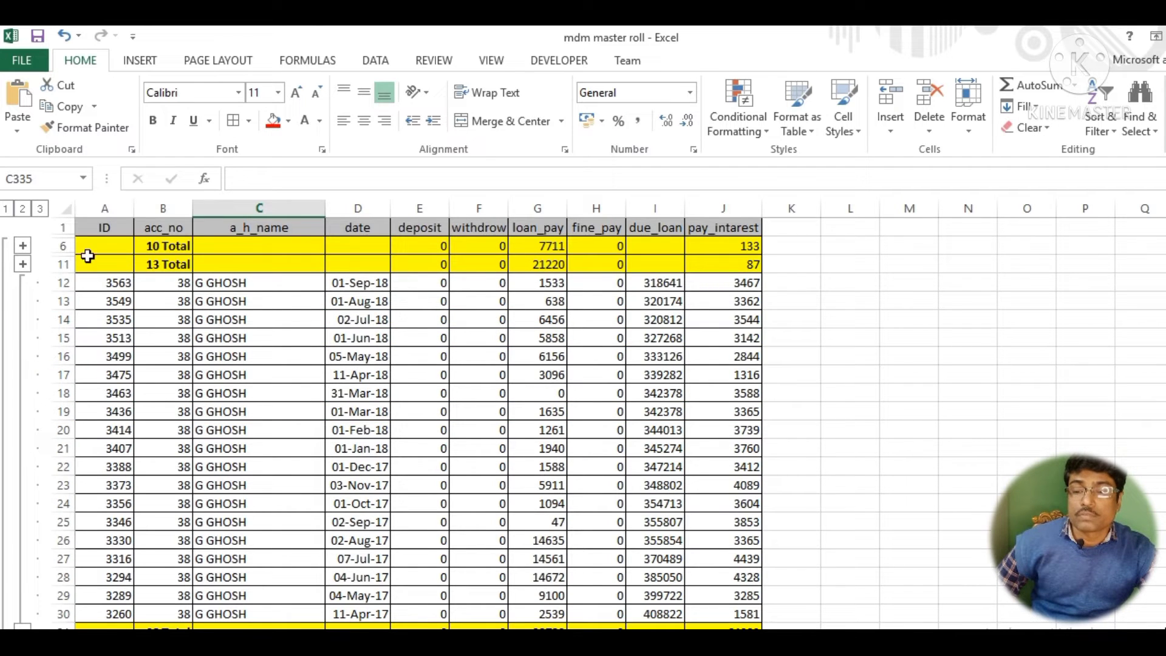
scroll(97, 321, "down", 2)
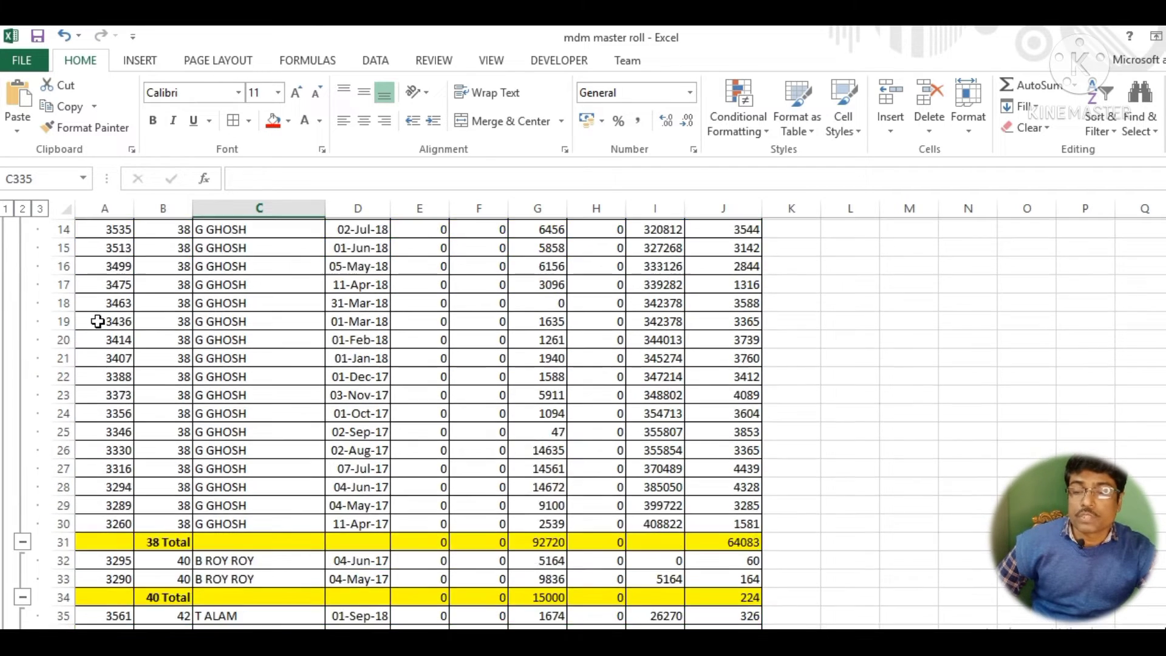
scroll(97, 321, "down", 1)
left_click(22, 505)
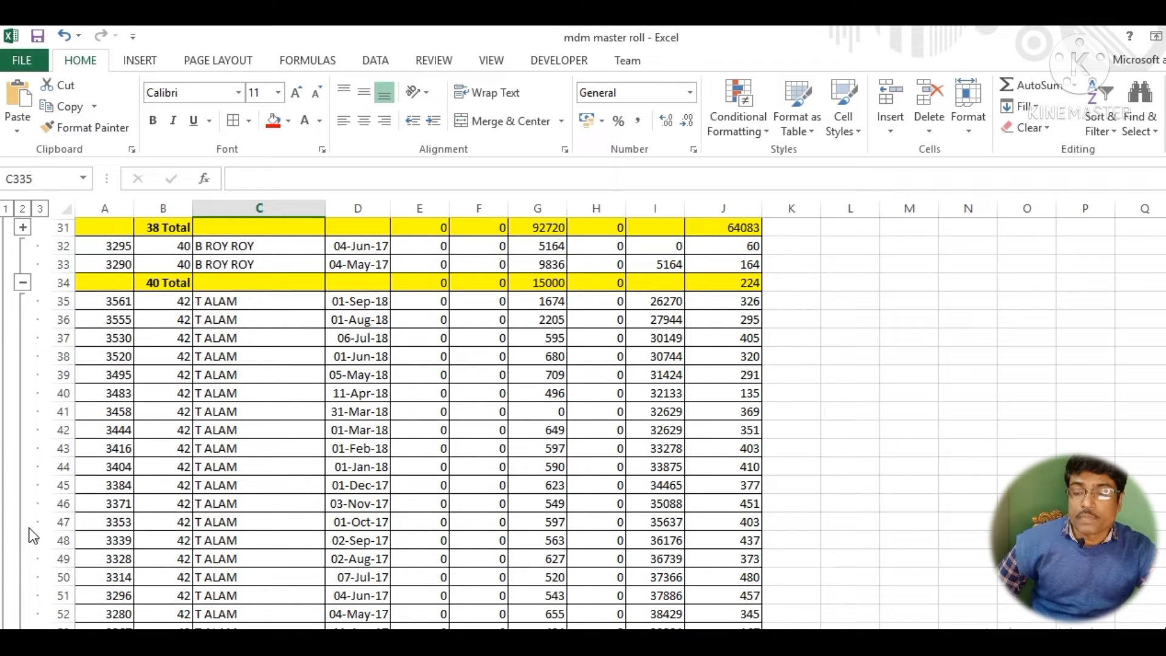
left_click(22, 283)
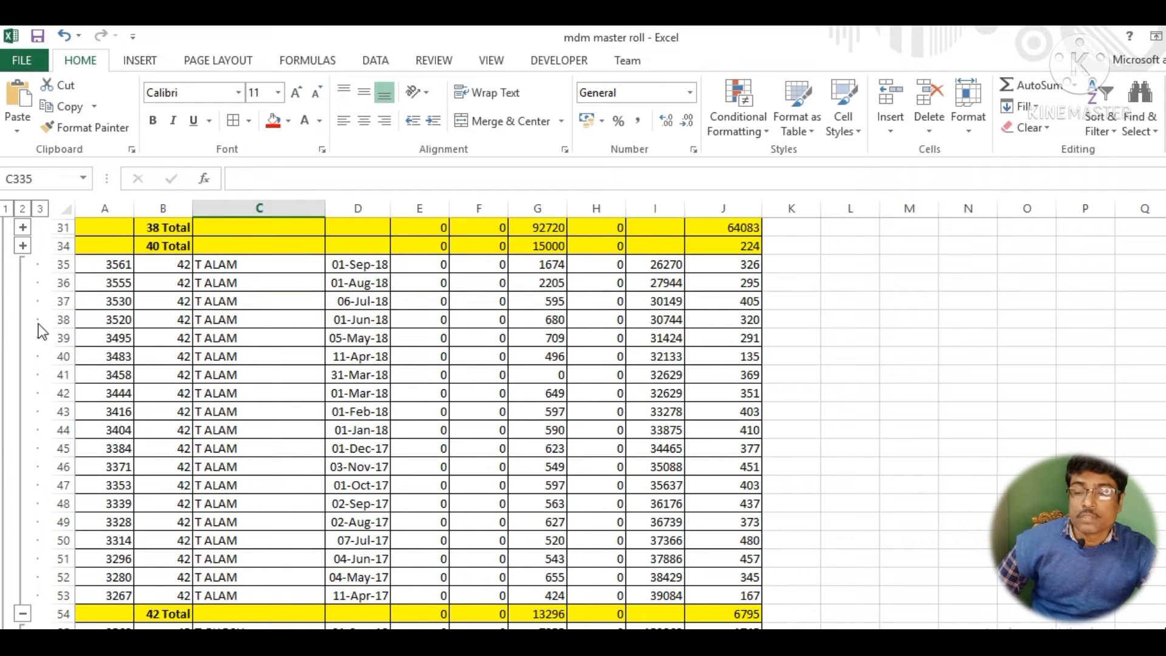
left_click(23, 614)
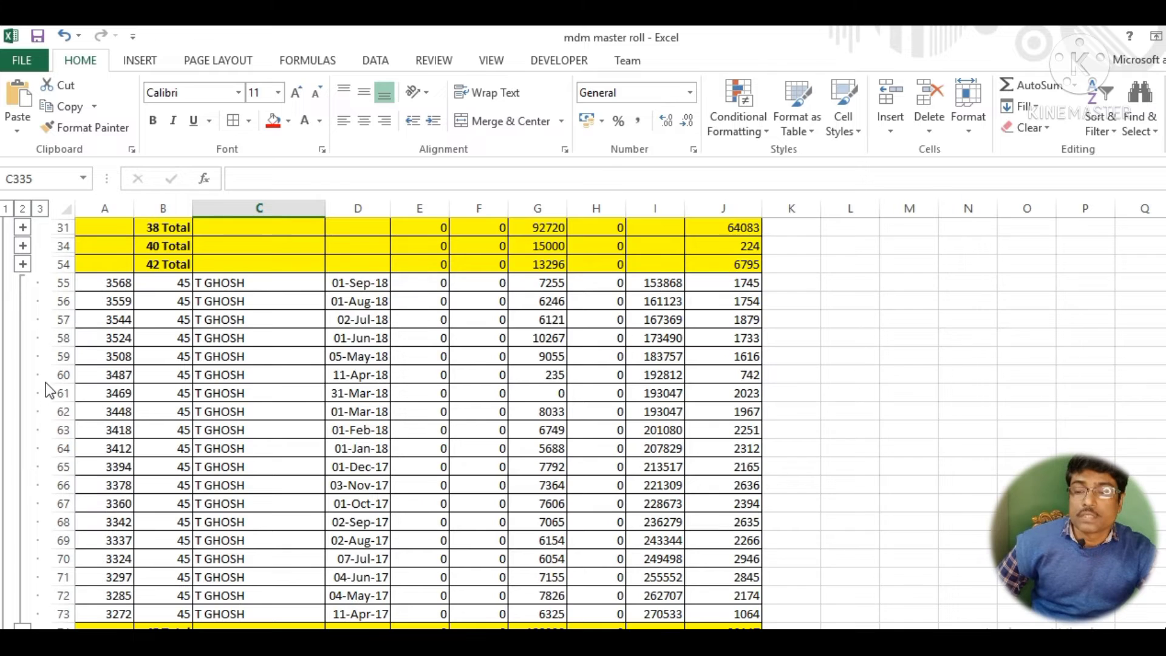
- Collapse the detail rows of the next four accounts, whose subtotals are in rows 74, 97, 118 and 140
scroll(63, 559, "down", 1)
left_click(22, 596)
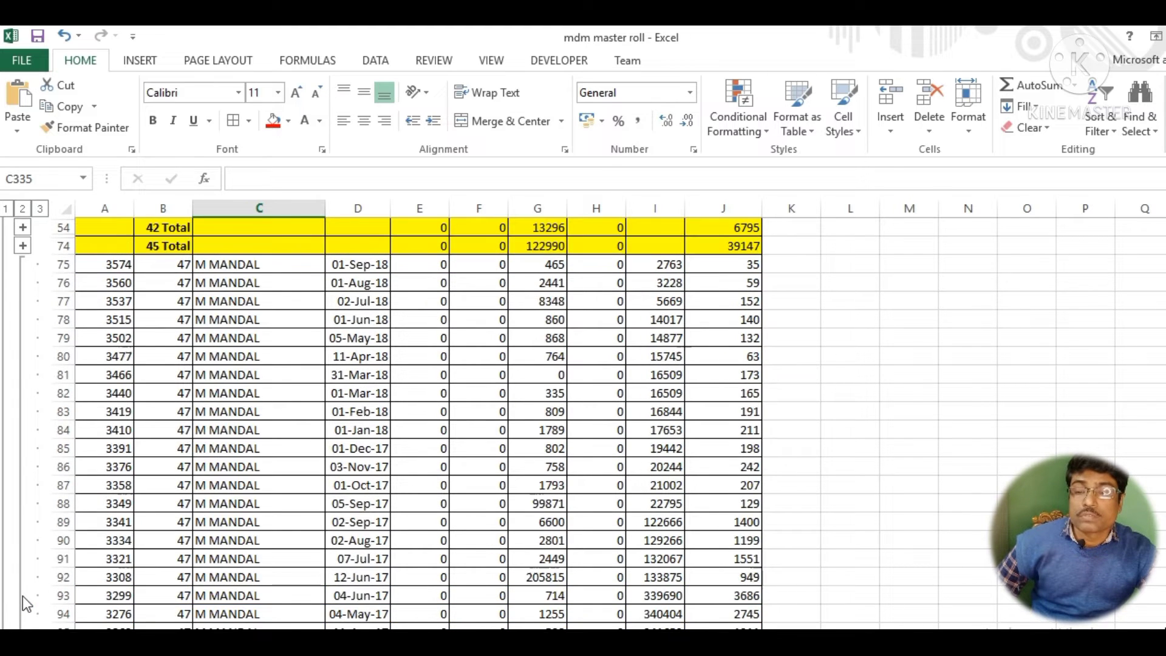
scroll(24, 596, "down", 2)
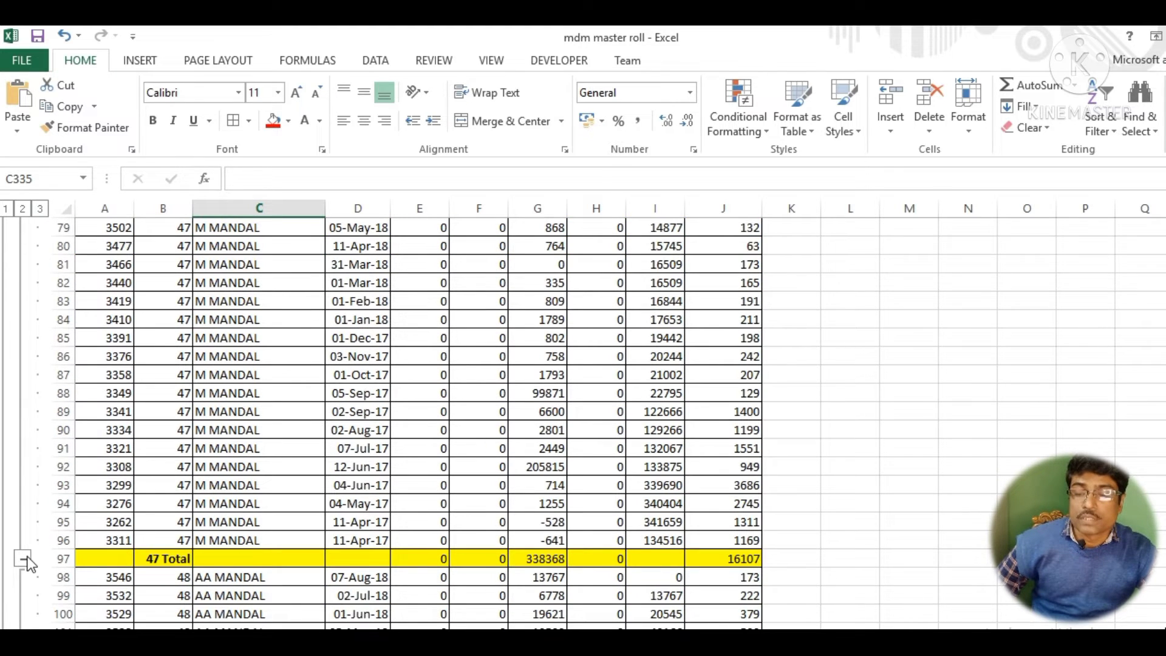
left_click(23, 554)
scroll(24, 425, "down", 3)
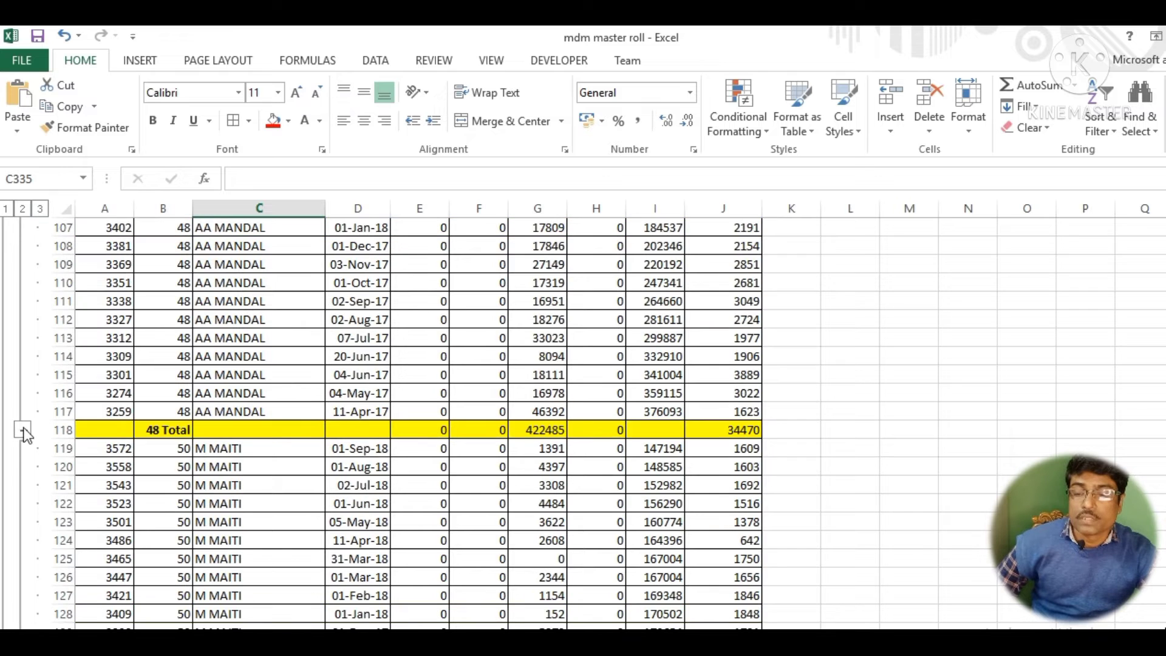
left_click(22, 426)
scroll(150, 362, "down", 3)
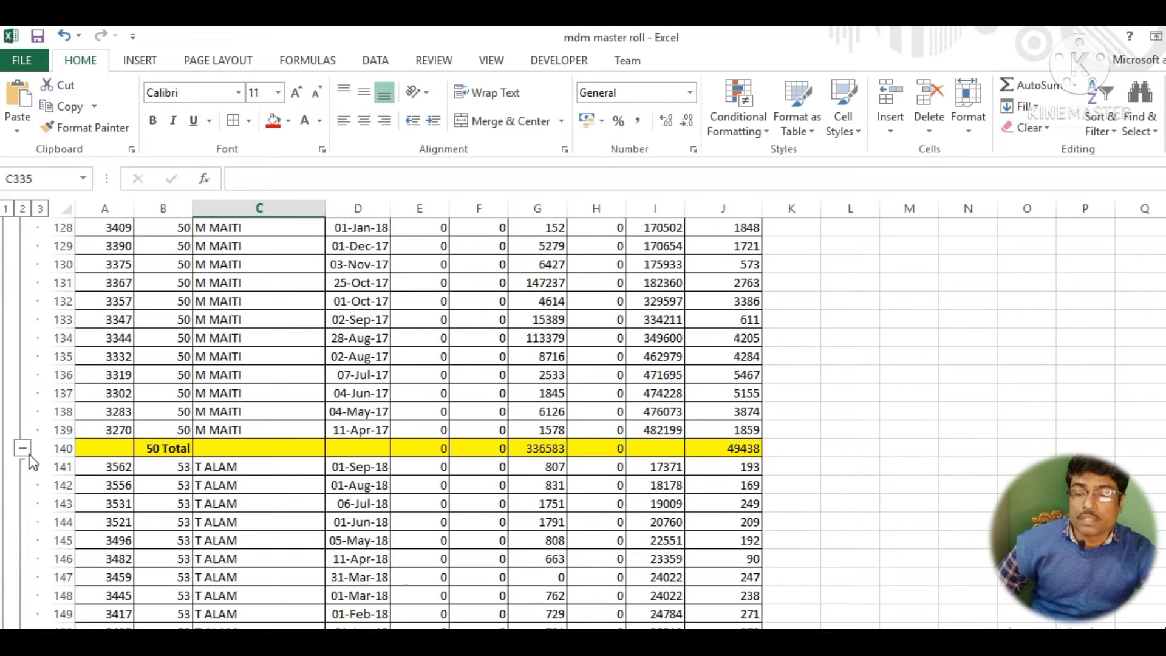
left_click(23, 447)
- Collapse the account detail groups with subtotals in rows 161, 181, 201, 208, 217 and 228
scroll(24, 446, "down", 6)
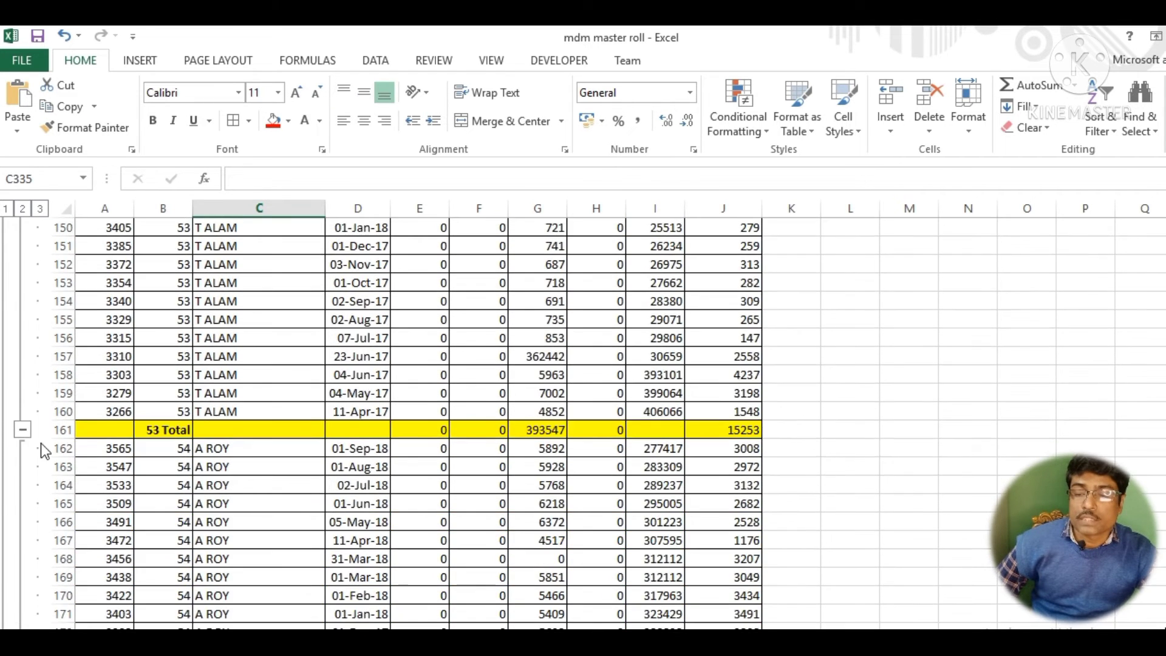
left_click(23, 422)
scroll(20, 422, "down", 3)
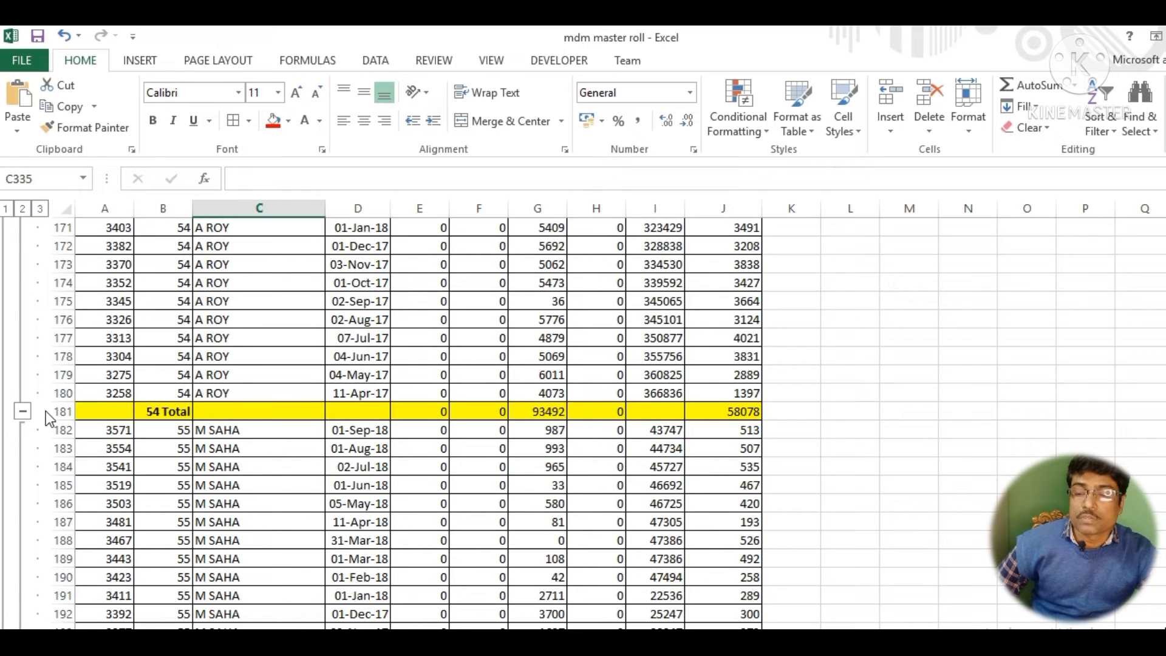
scroll(24, 422, "down", 5)
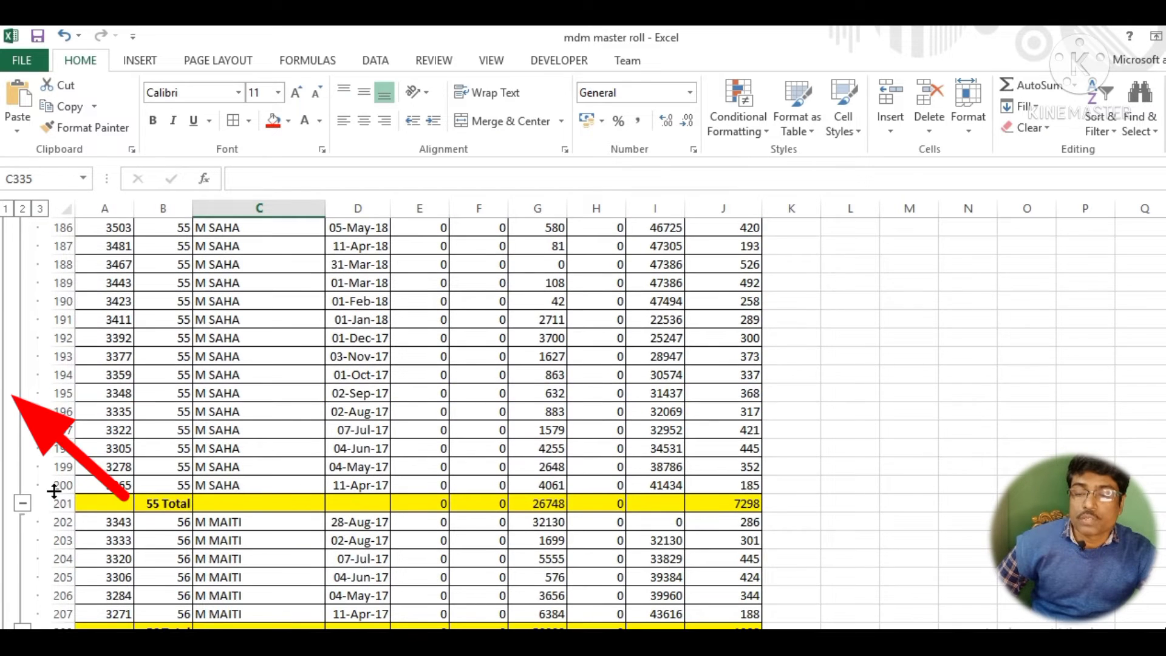
left_click(22, 503)
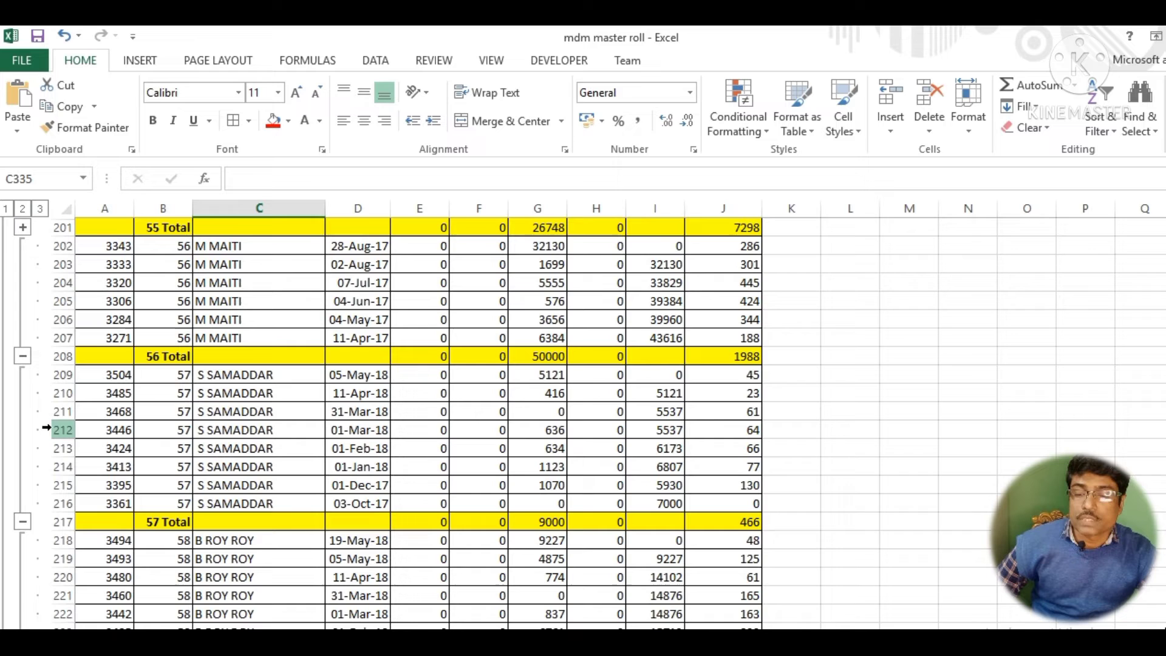
left_click(23, 357)
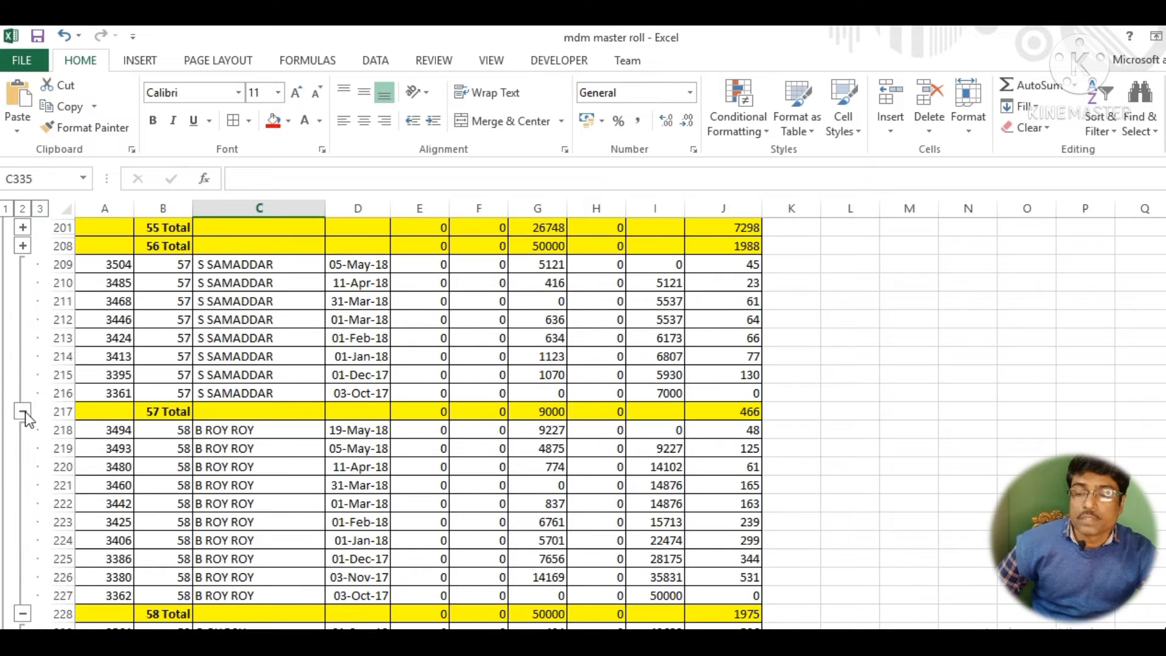
left_click(22, 412)
left_click(22, 466)
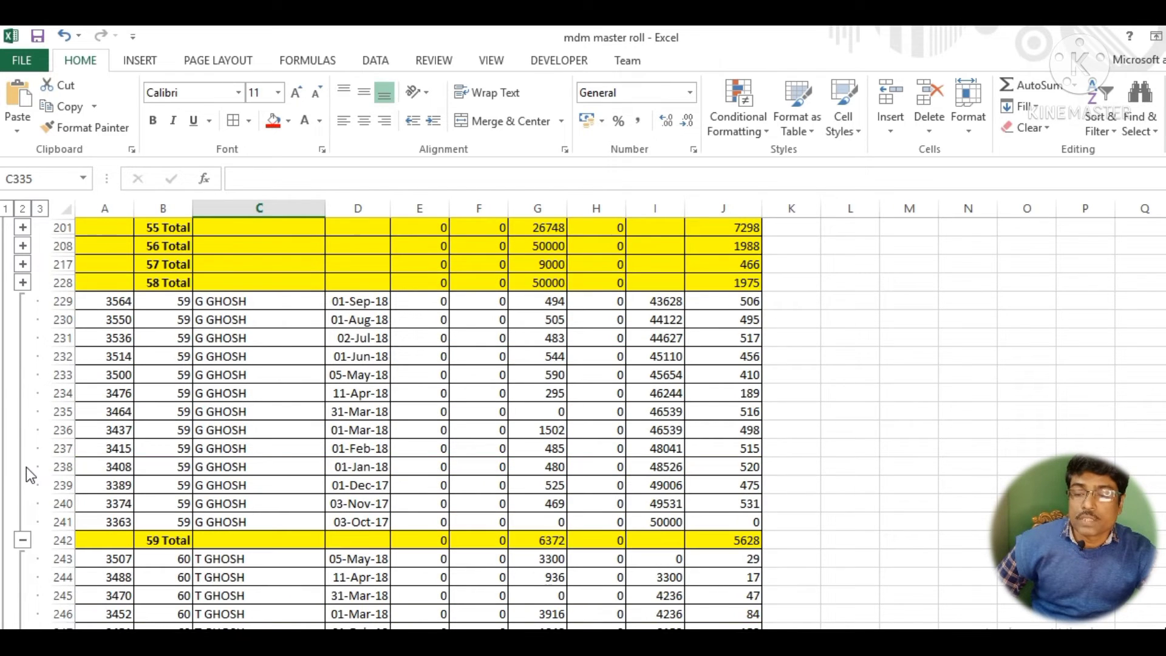
- Collapse the account detail groups with subtotals in rows 242, 251, 264, 277, 280, 292 and 302
left_click(23, 540)
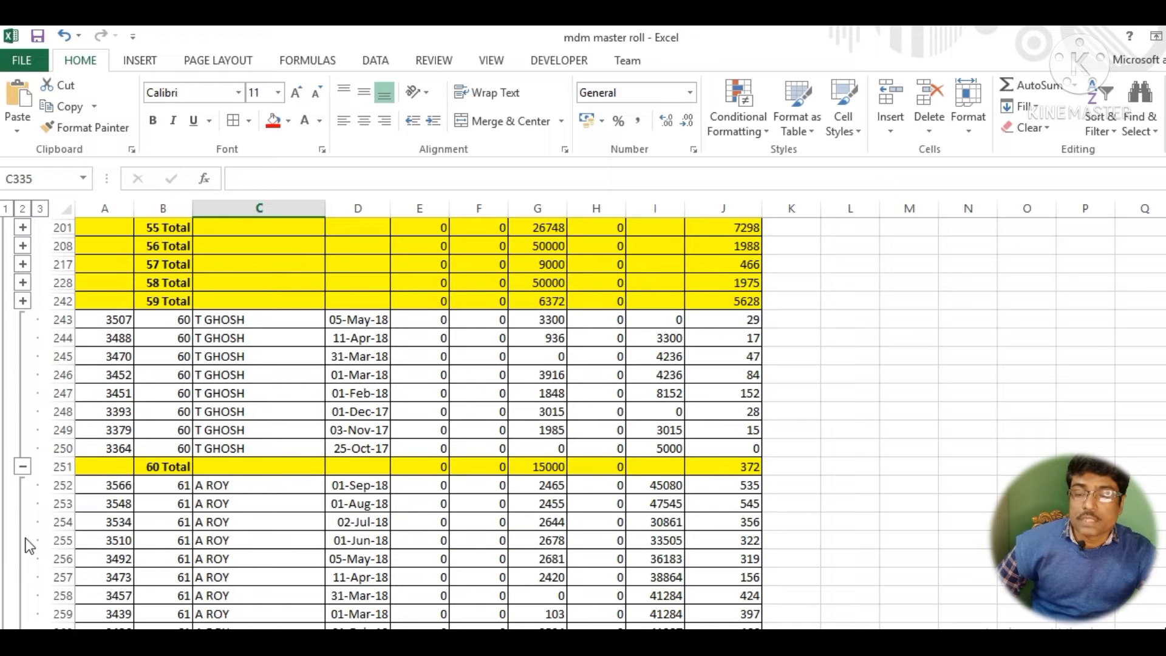
left_click(22, 466)
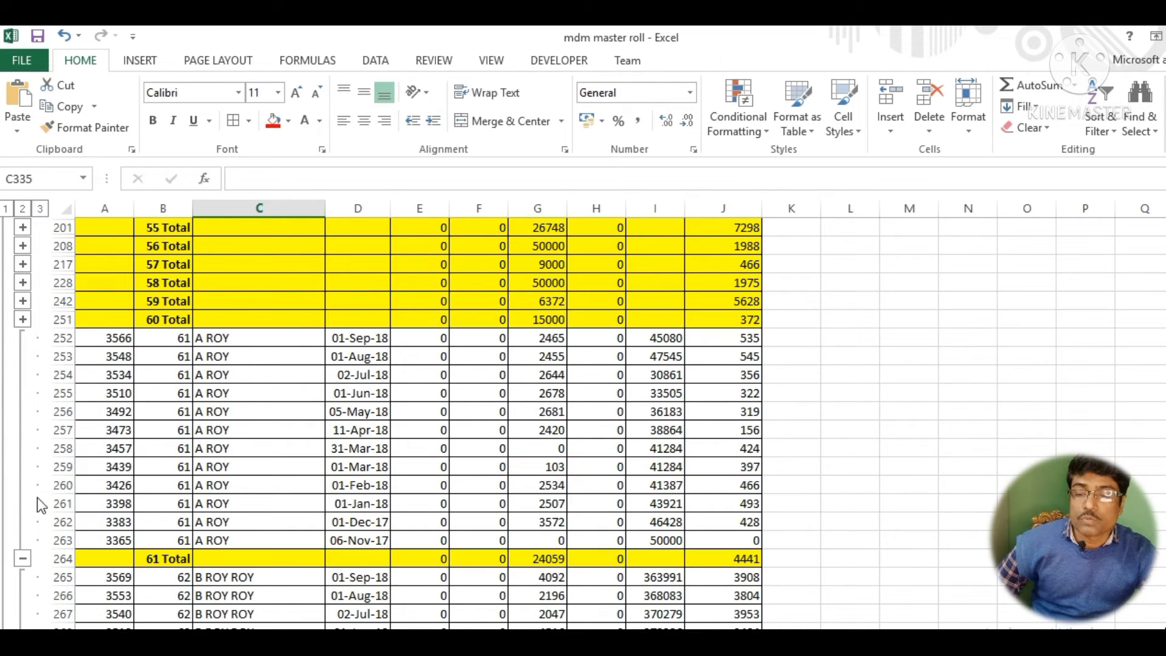
left_click(23, 559)
left_click(23, 577)
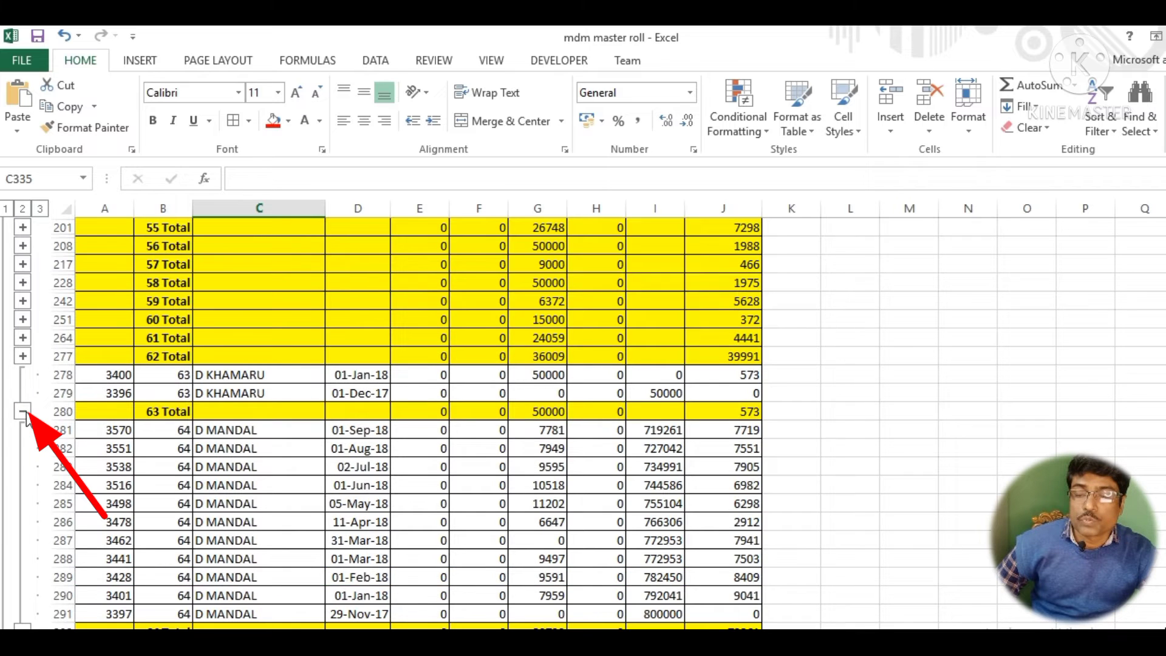
left_click(23, 413)
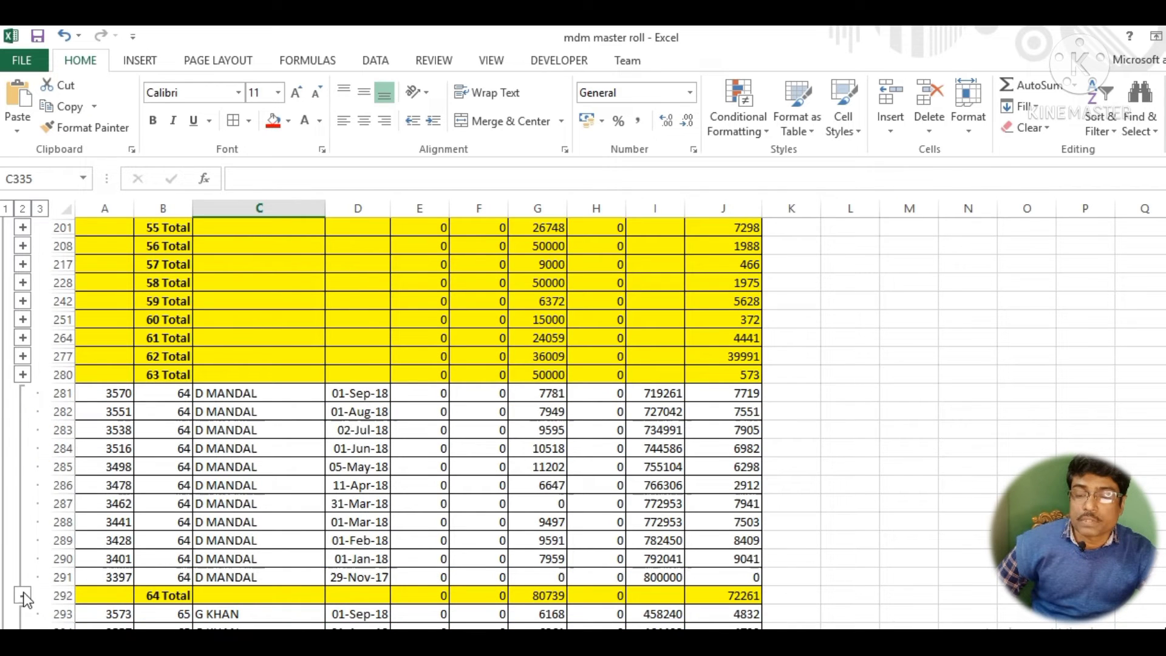
left_click(24, 596)
left_click(29, 582)
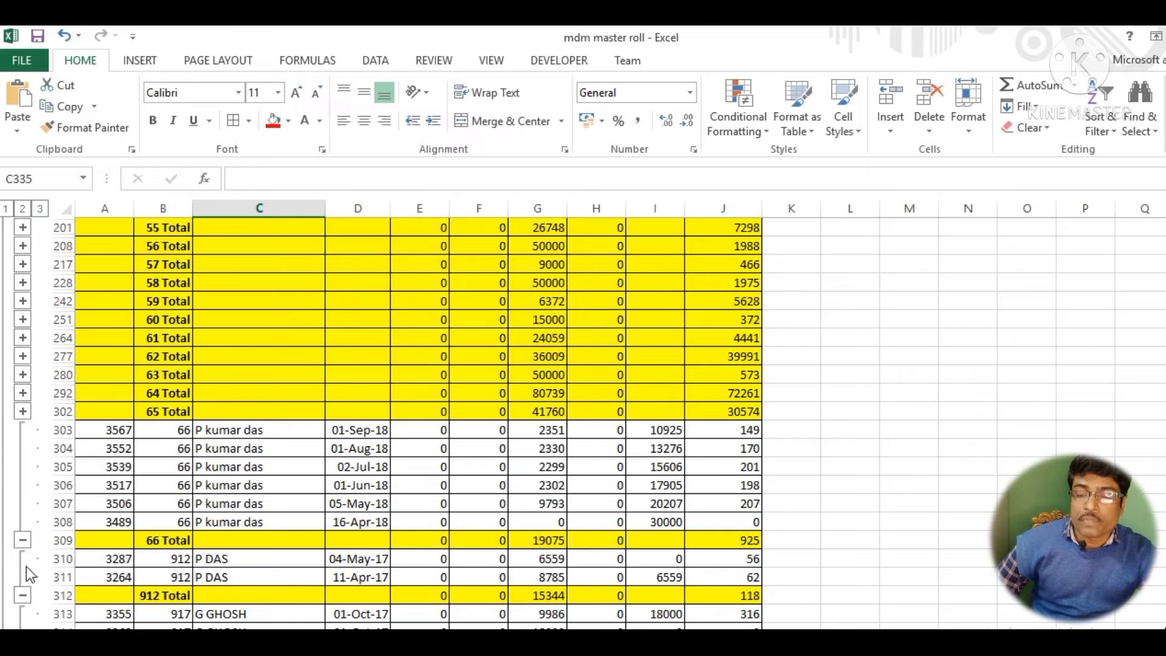
- Collapse the remaining account groups, with subtotals in rows 309, 312, 321, 326 and 332, above the Grand Total
left_click(24, 540)
left_click(25, 485)
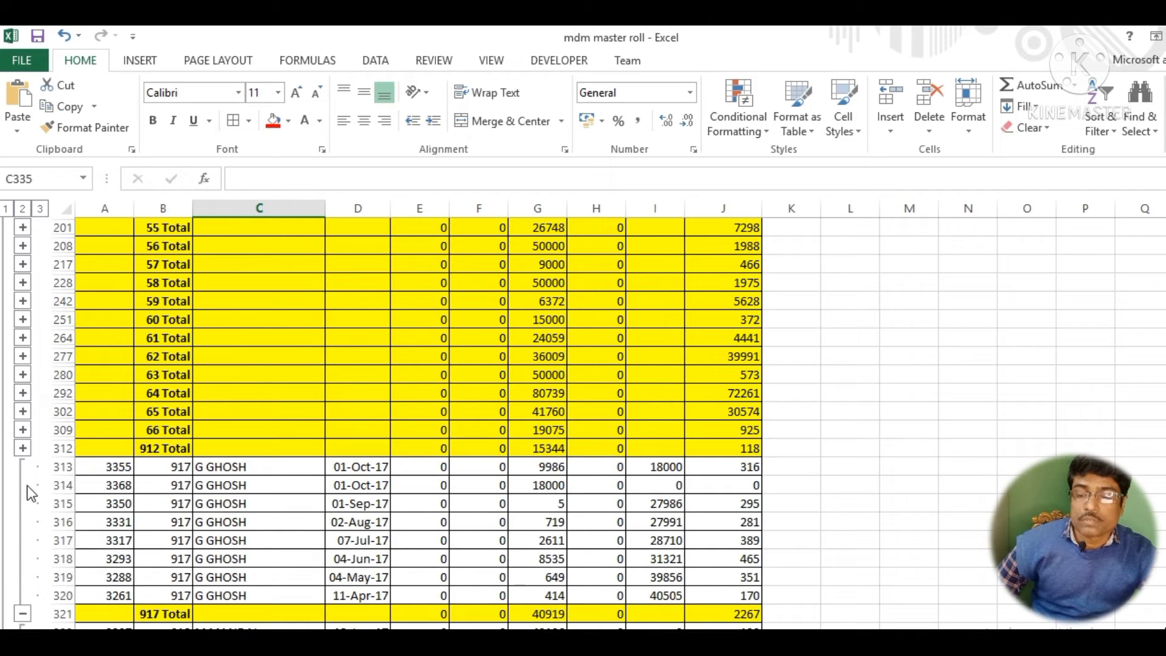
left_click(23, 614)
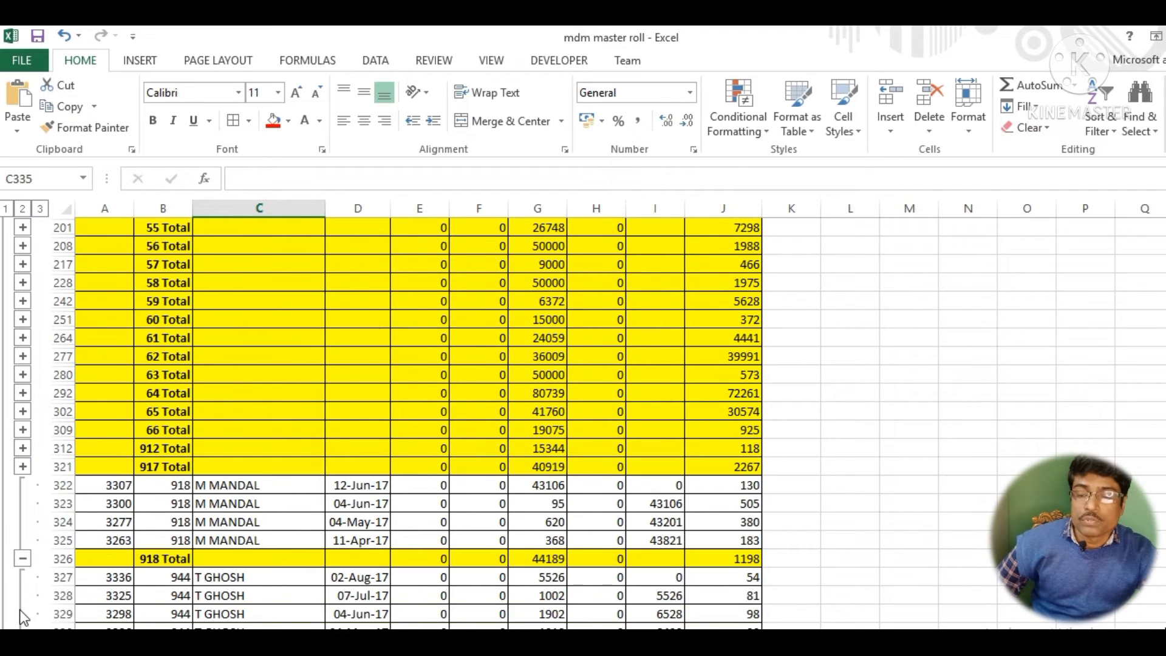
left_click(23, 557)
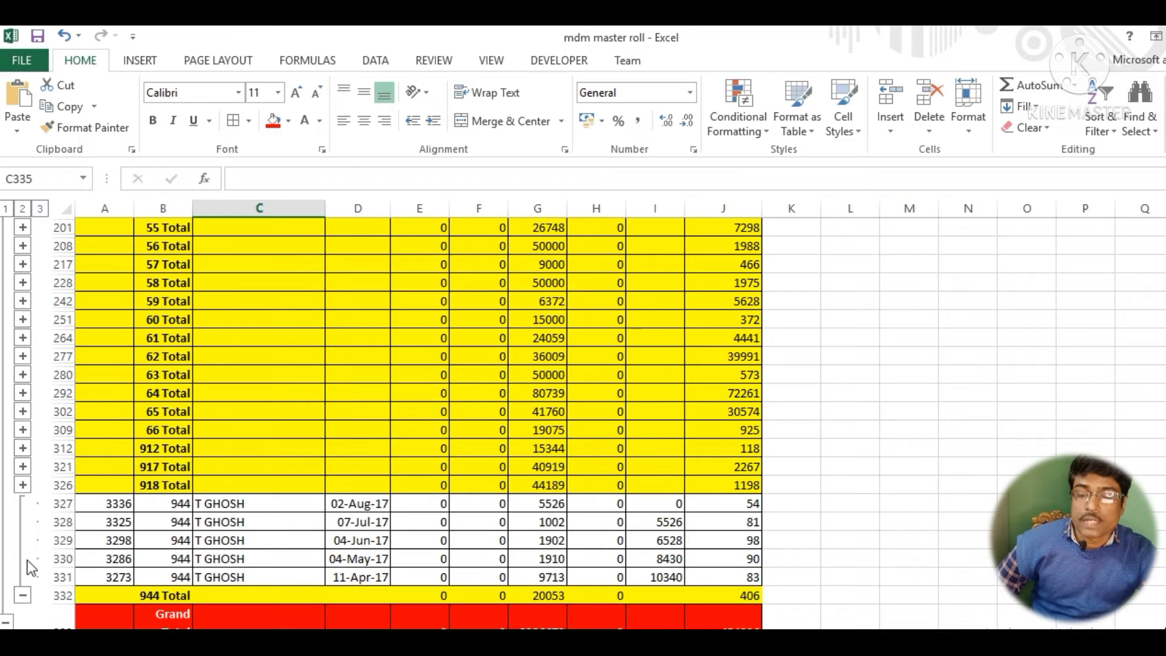
left_click(23, 595)
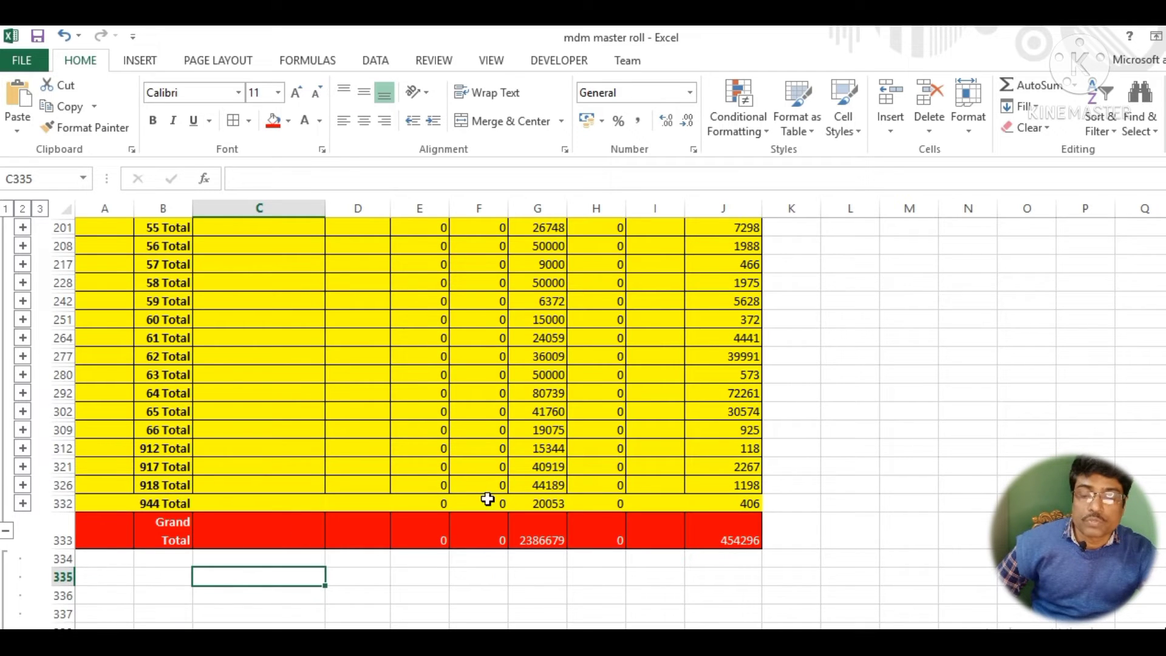
- Review the collapsed summary of all account subtotals from the header row downward
scroll(522, 565, "up", 2)
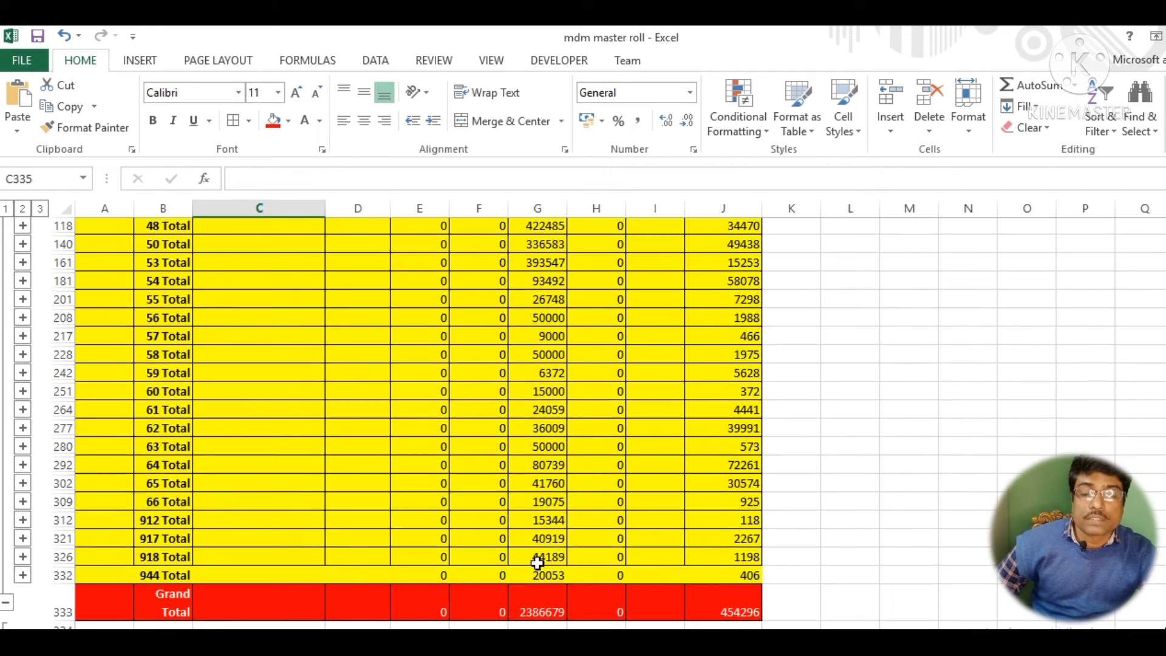
scroll(537, 564, "up", 4)
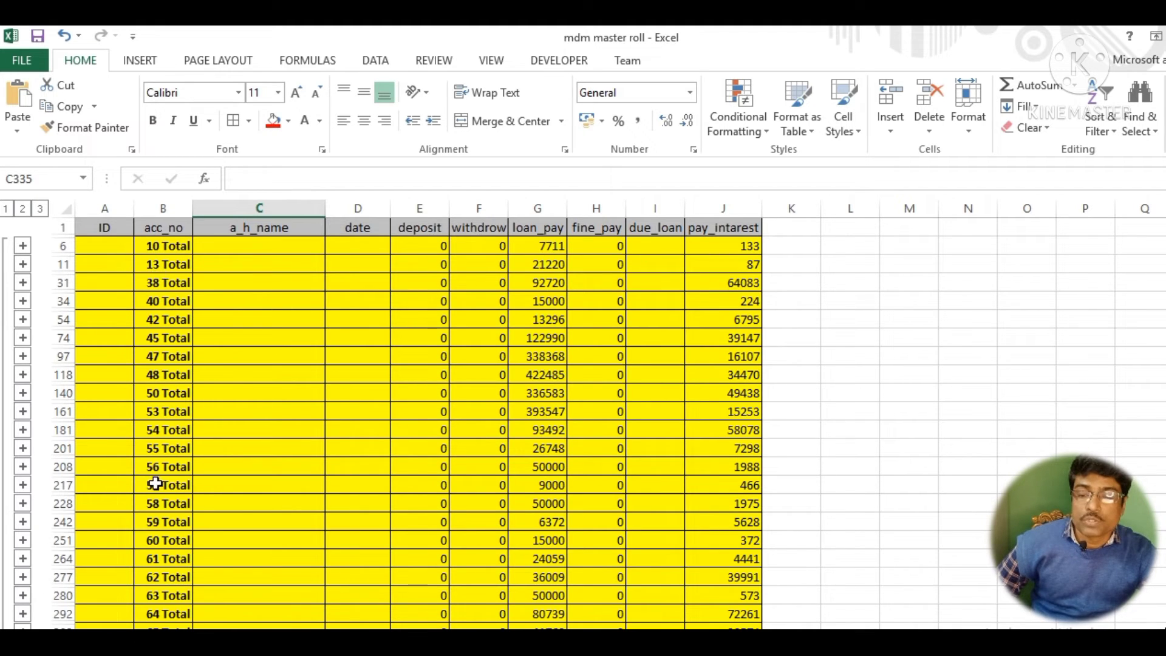
scroll(708, 506, "down", 3)
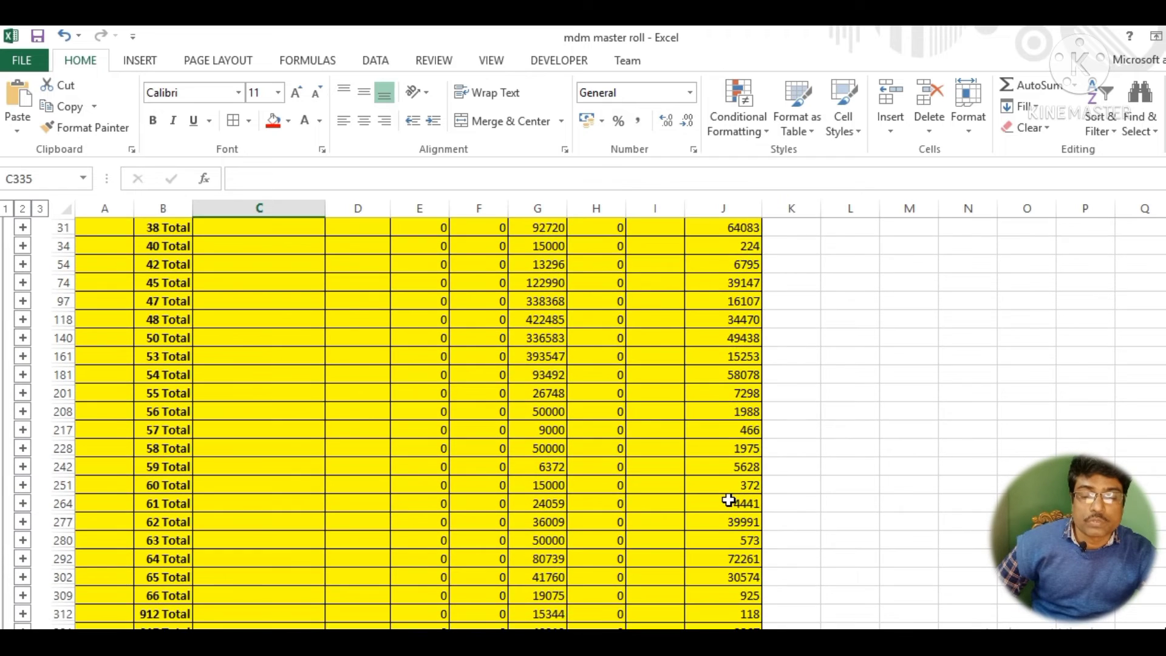
- Expand the detail group with its subtotal in row 6, widen the date column to fit the full dates, and collapse the group again
scroll(729, 499, "down", 1)
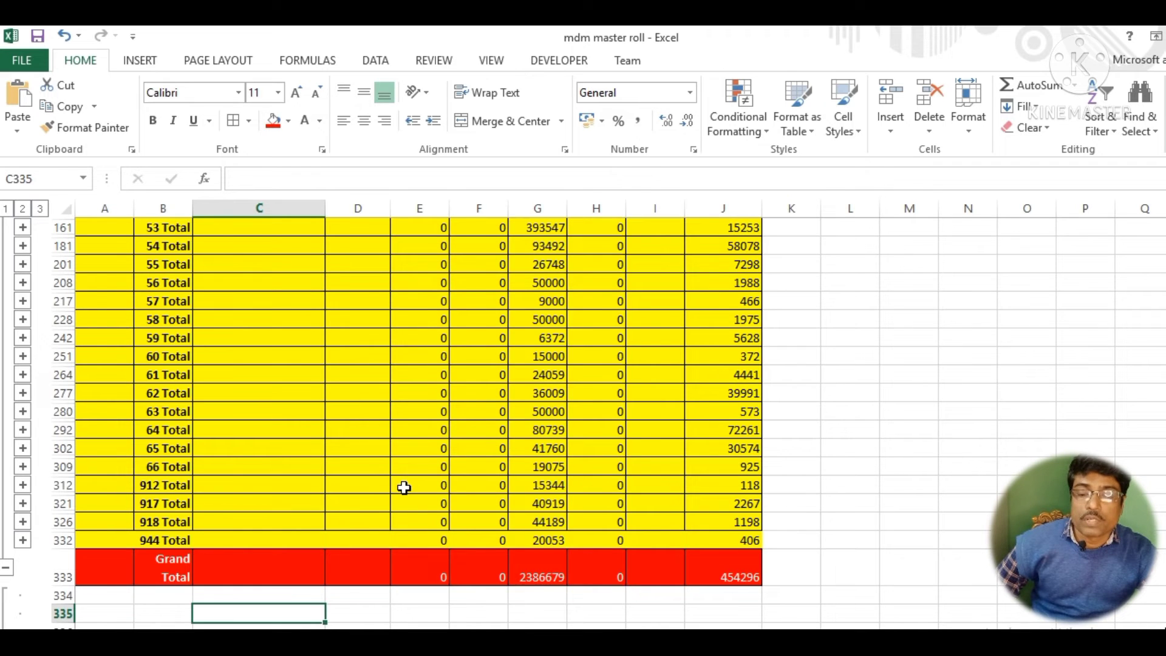
scroll(404, 487, "down", 2)
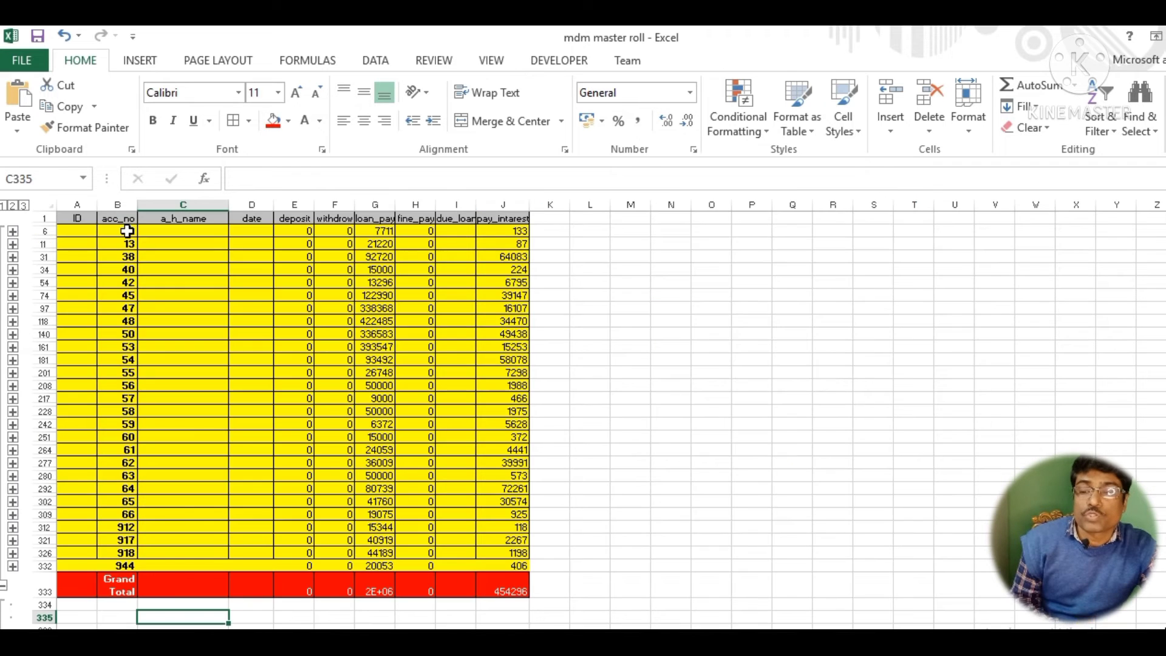
left_click(13, 231)
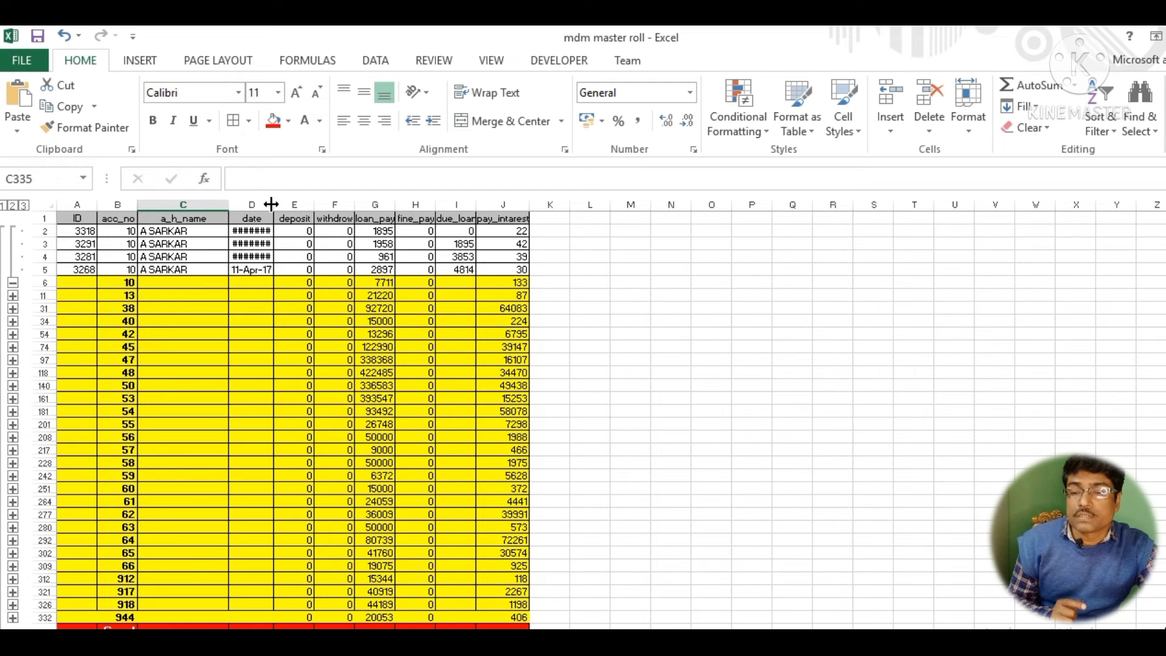
left_click_drag(274, 204, 296, 204)
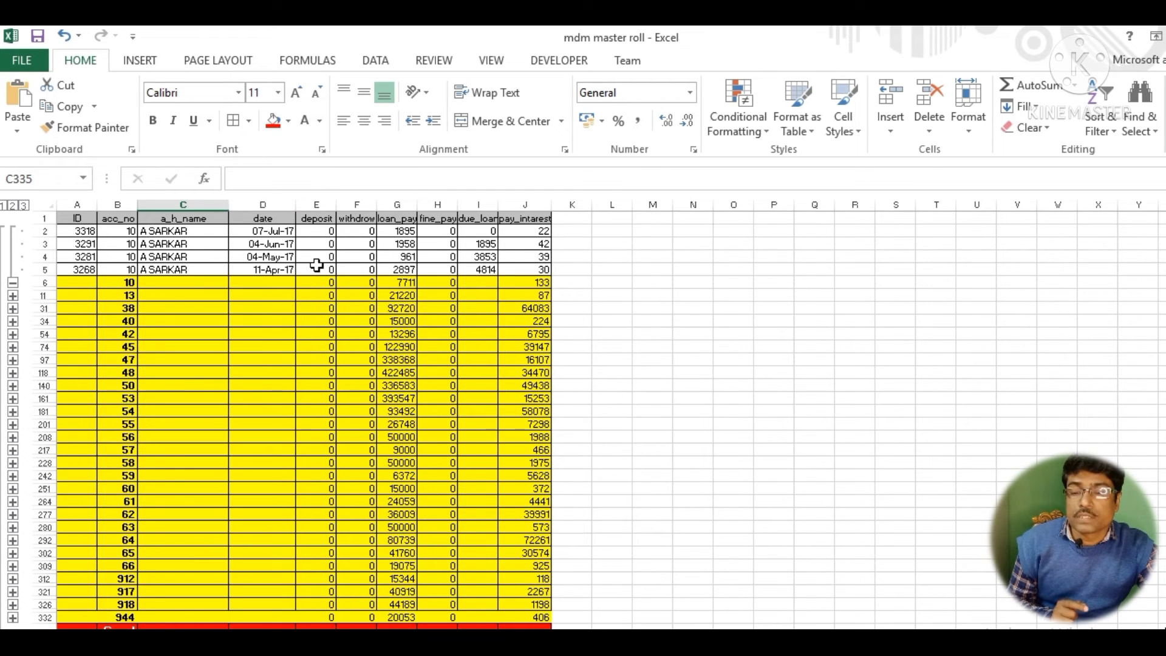
left_click(13, 282)
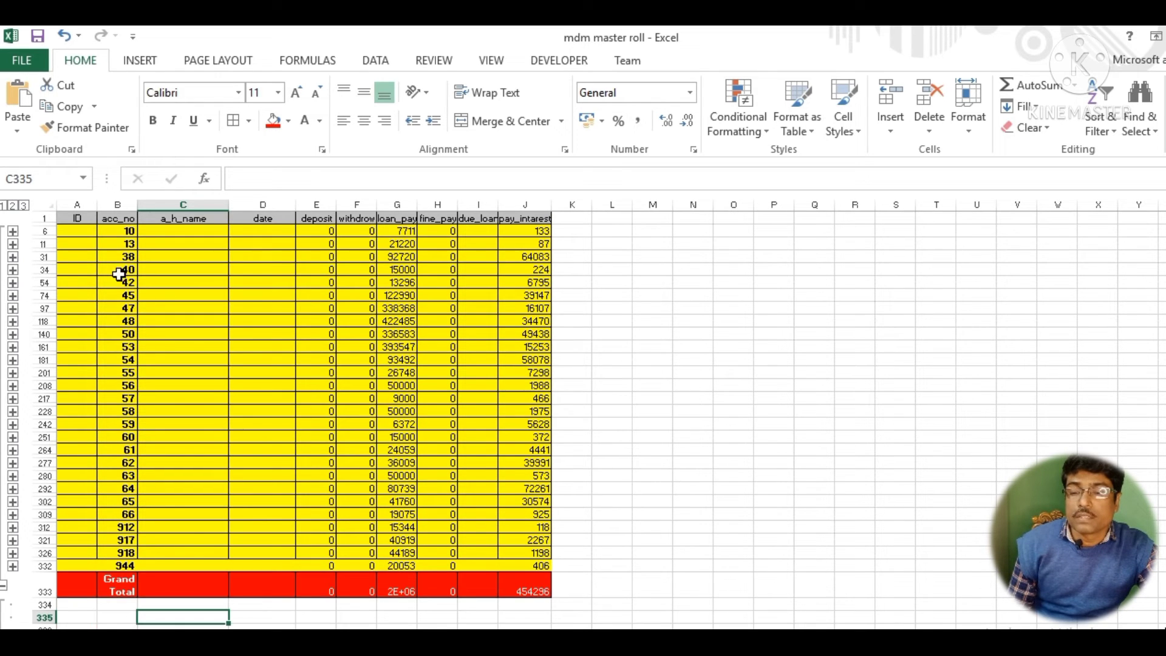
- Expand the detail groups with subtotals in rows 34 and 118 one after the other to inspect their records, collapsing each again
left_click(13, 270)
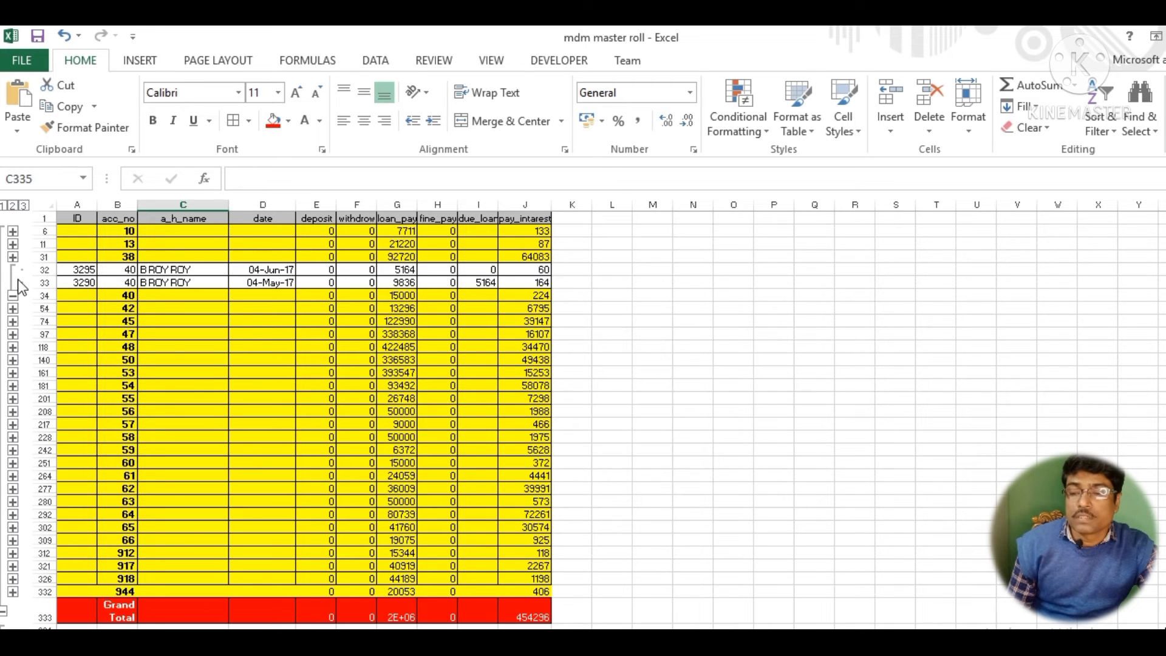
left_click(13, 295)
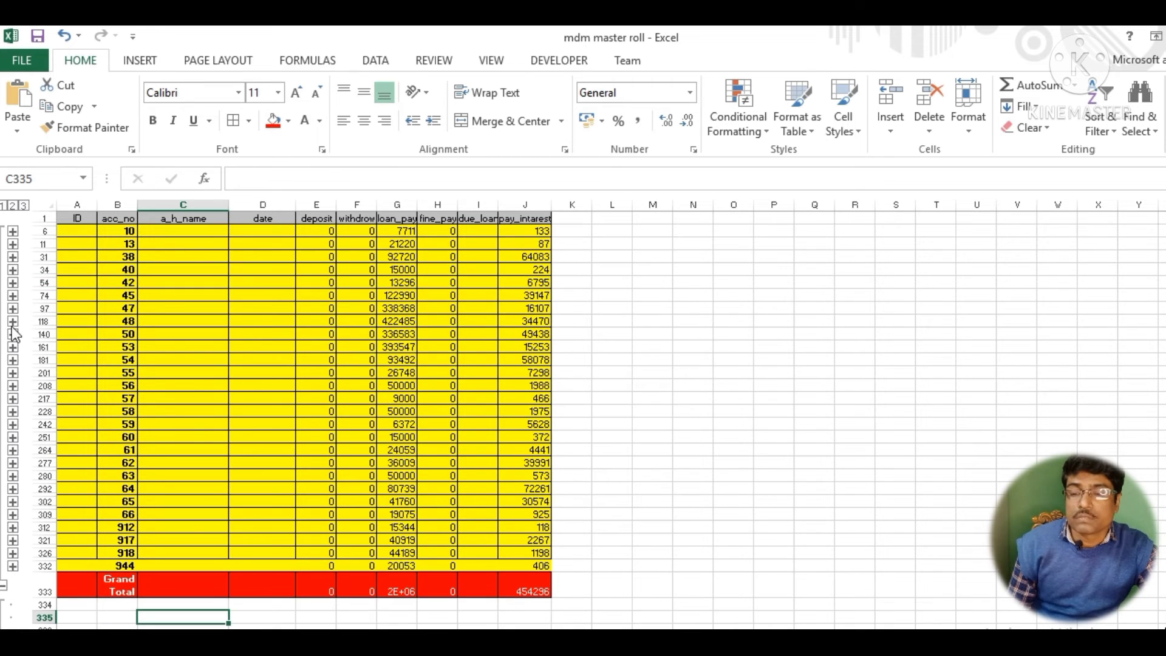
left_click(13, 322)
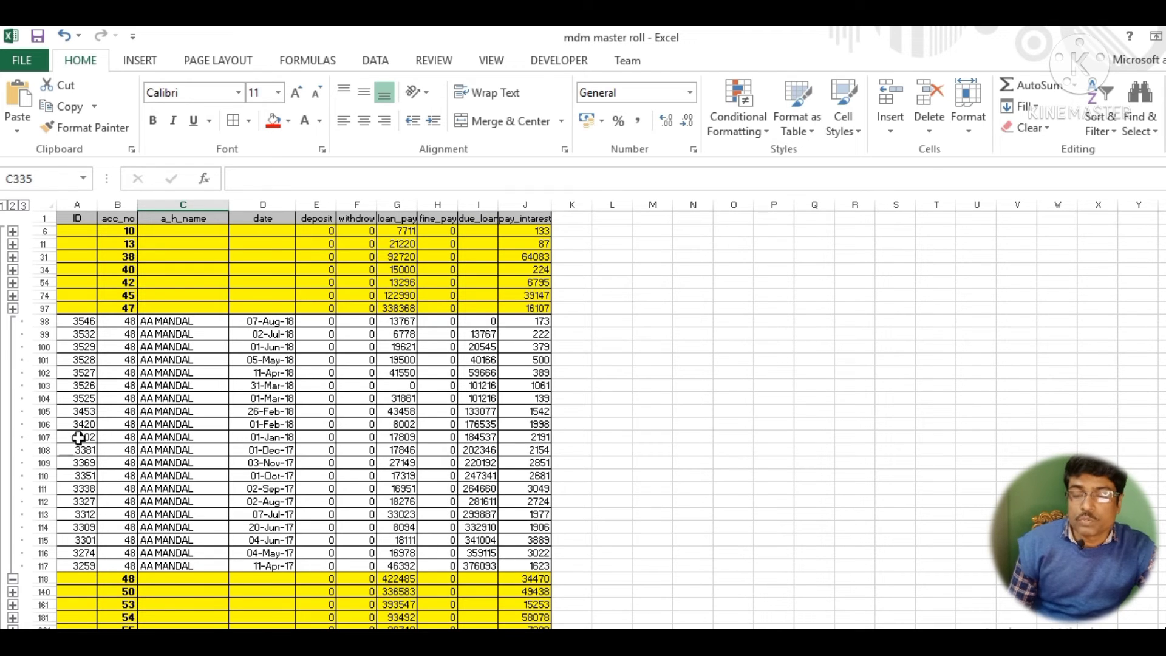
left_click(12, 580)
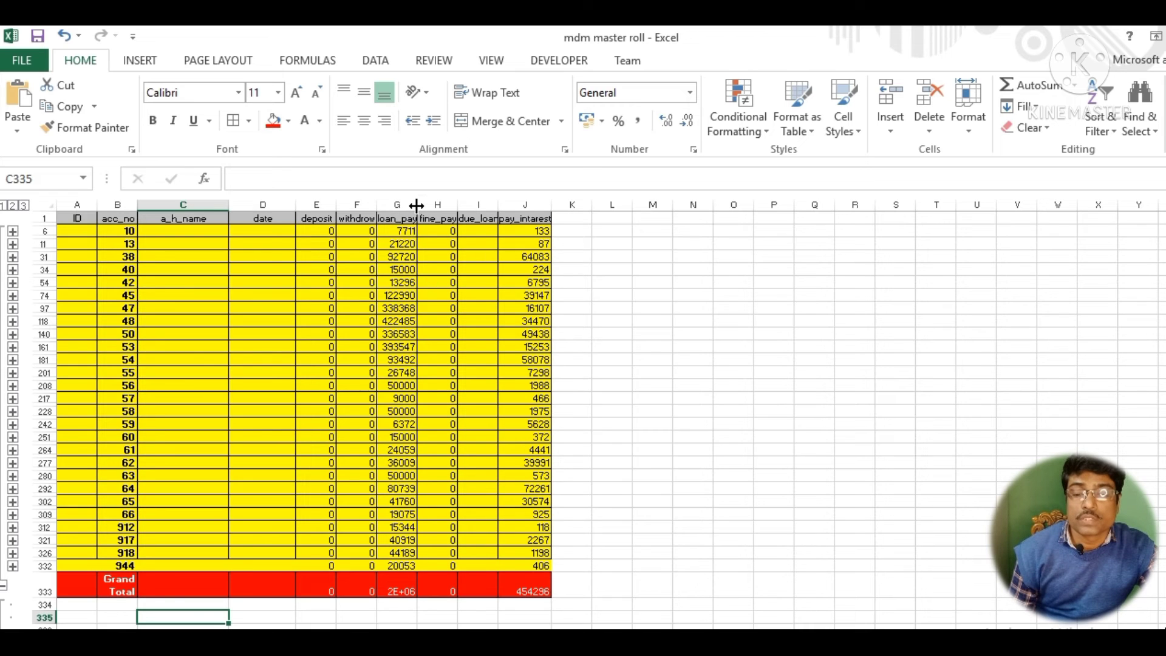
- Widen the loan_pay column to fit the full Grand Total figure
left_click_drag(417, 205, 437, 206)
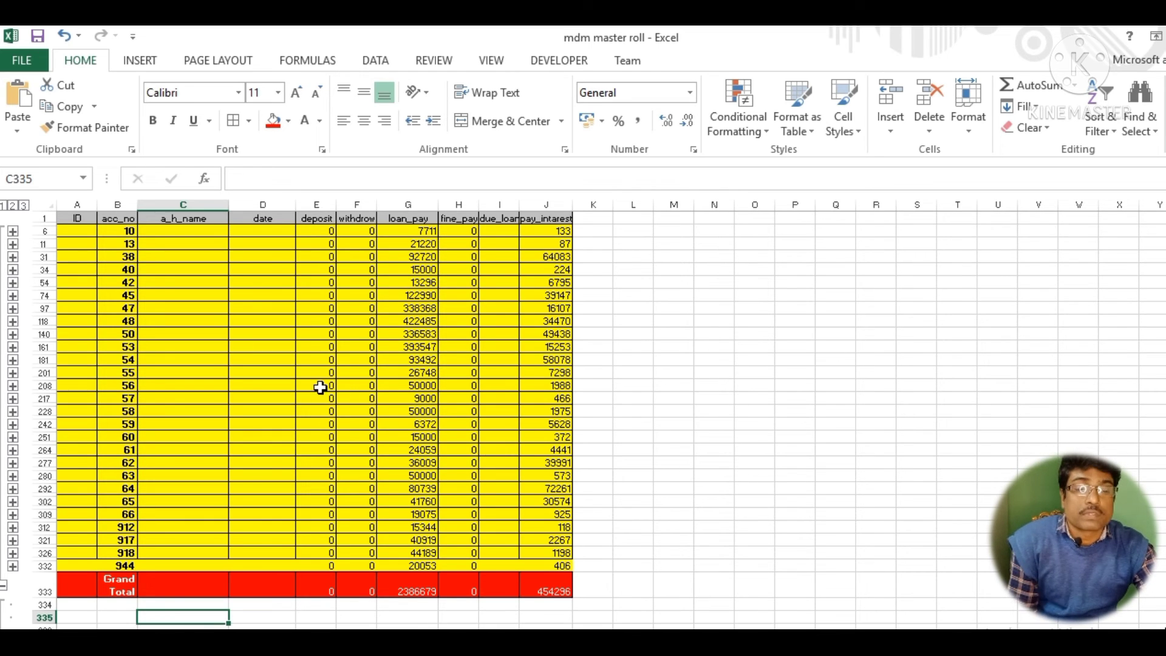
- Remove all subtotals from the whole table, from the ID header to the Grand Total row, and check the plain loan records
left_click(375, 60)
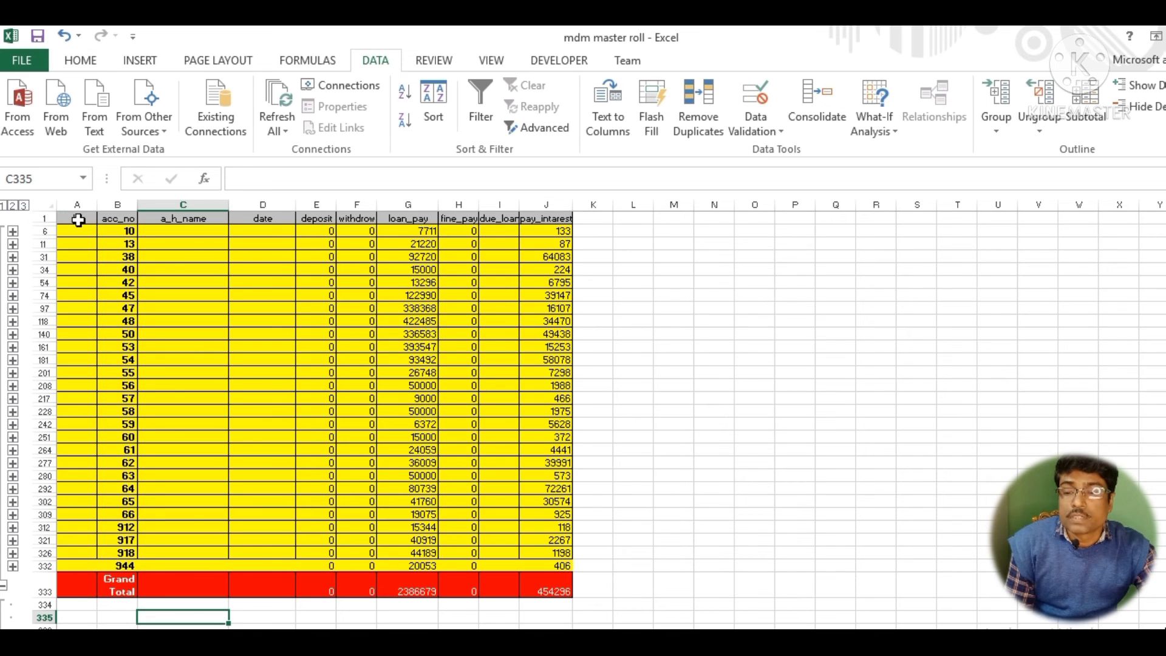
left_click_drag(77, 219, 557, 596)
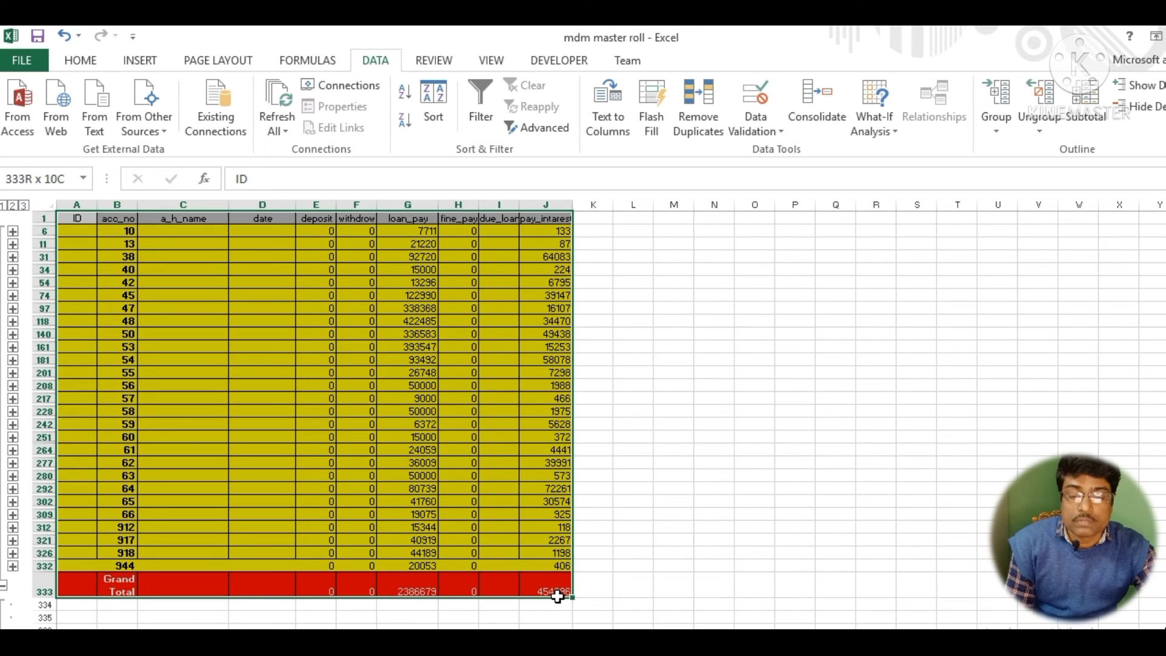
left_click(1087, 118)
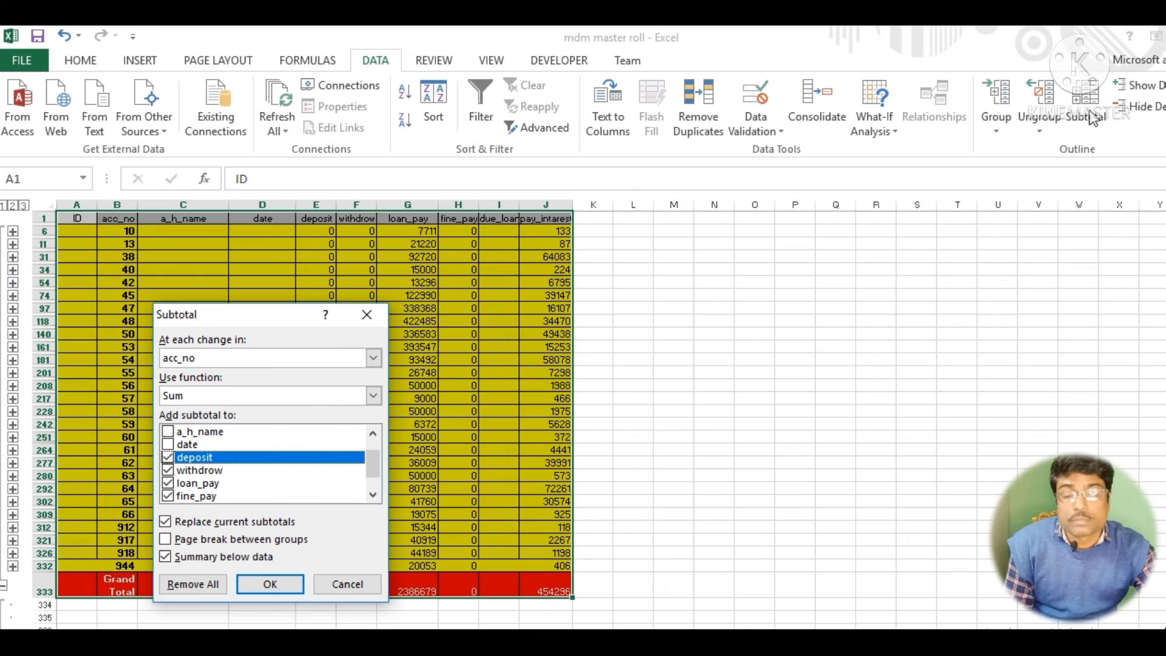
left_click(184, 584)
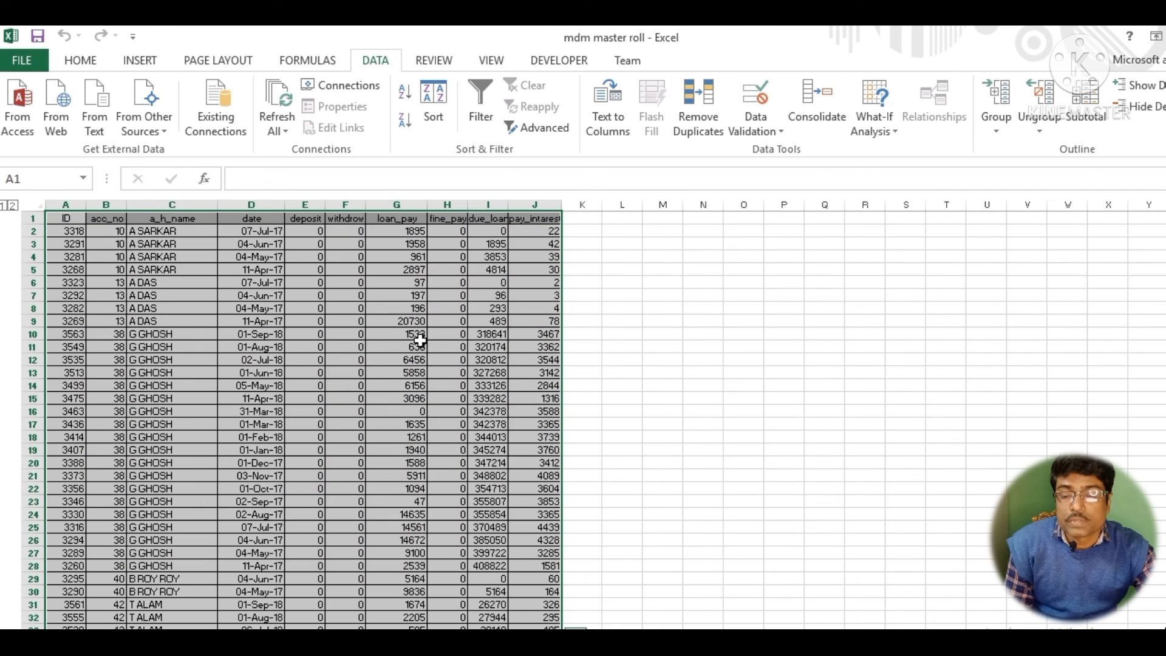
left_click(614, 392)
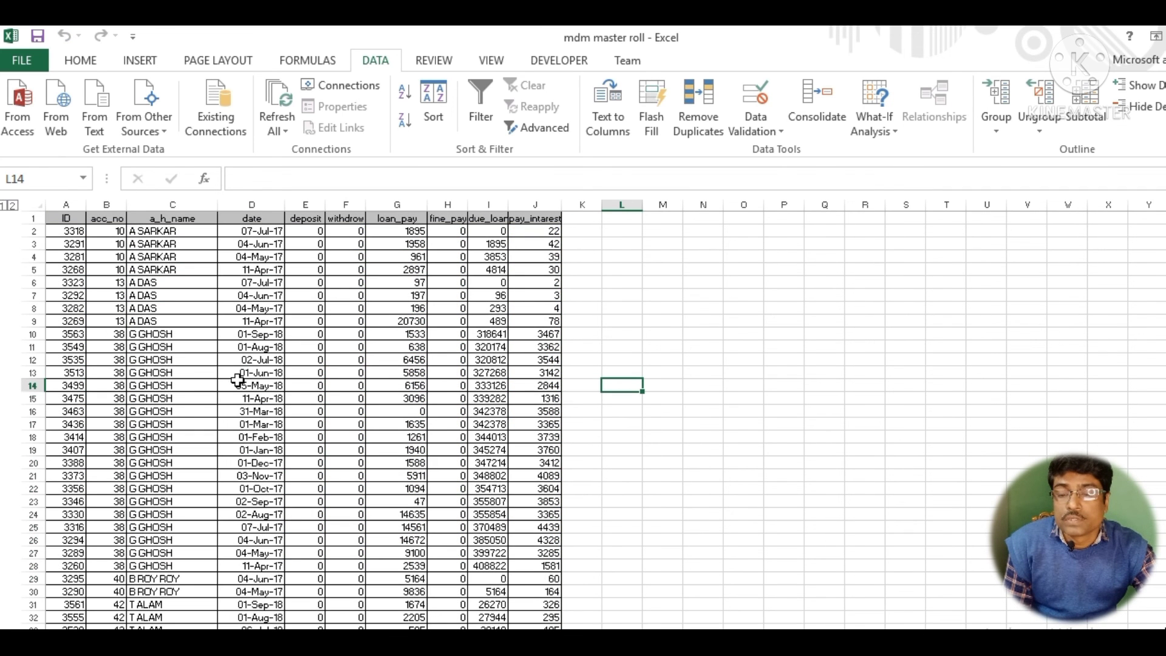
scroll(351, 452, "down", 20)
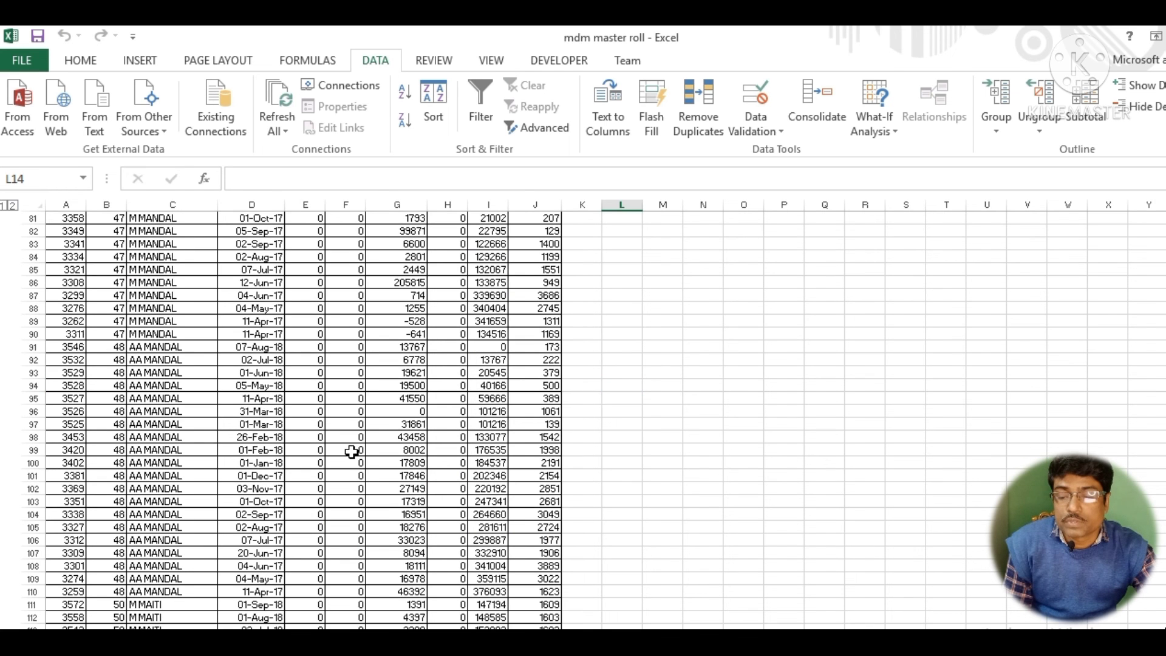
scroll(351, 452, "down", 2)
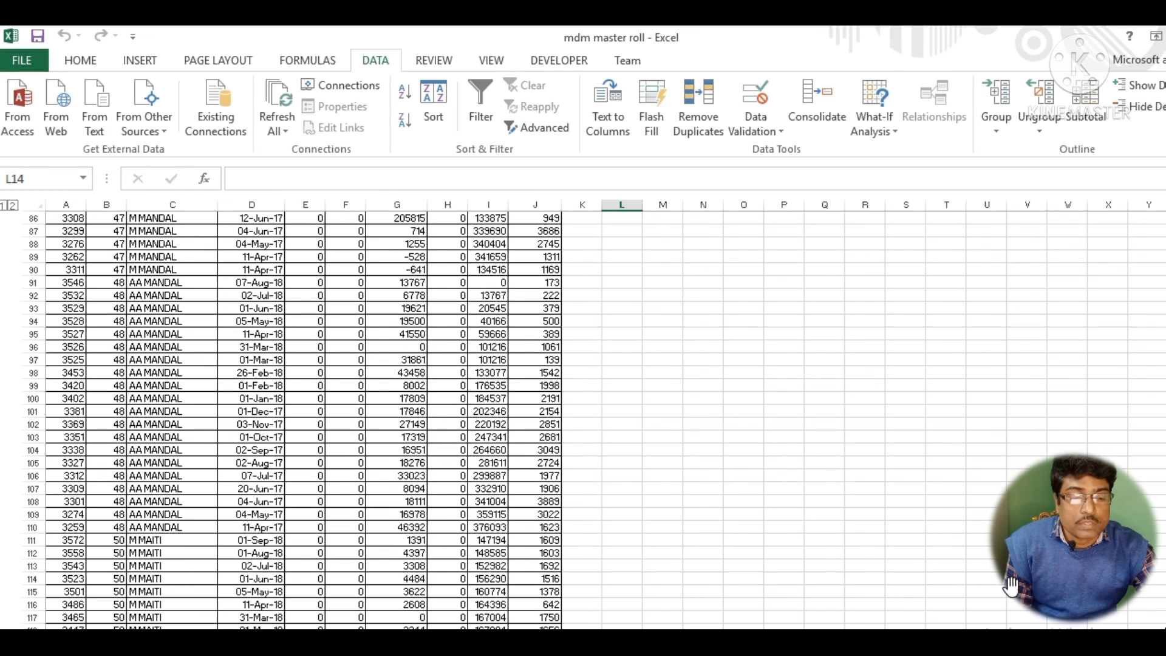
scroll(351, 451, "down", 1, "ctrl")
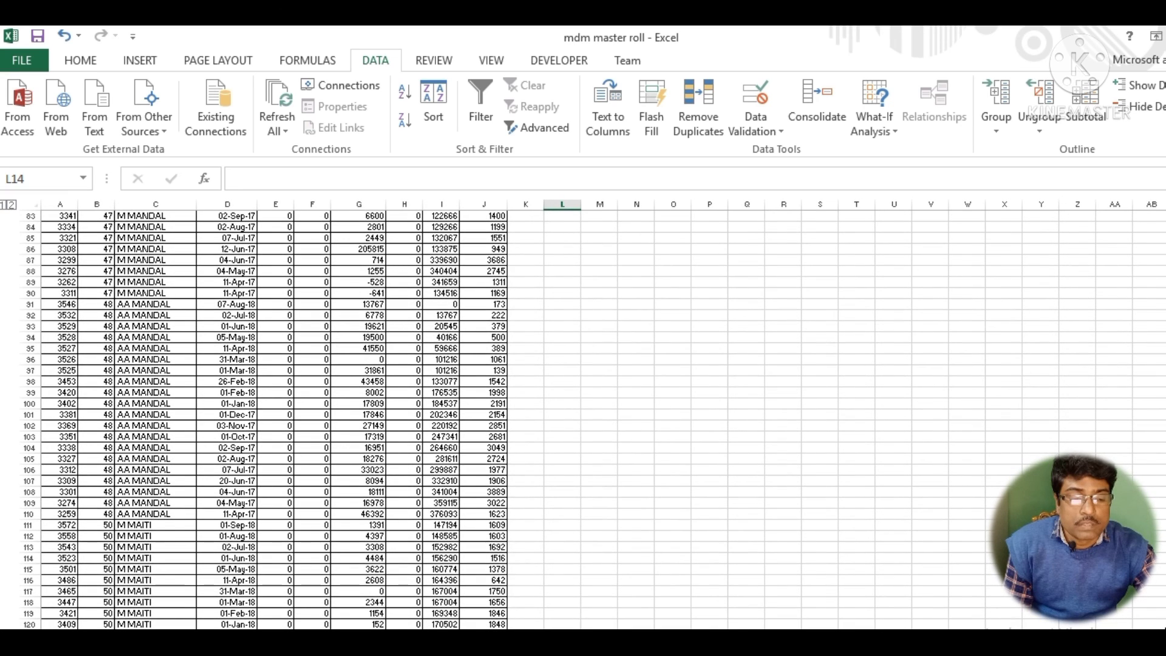
scroll(583, 413, "up", 3, "ctrl")
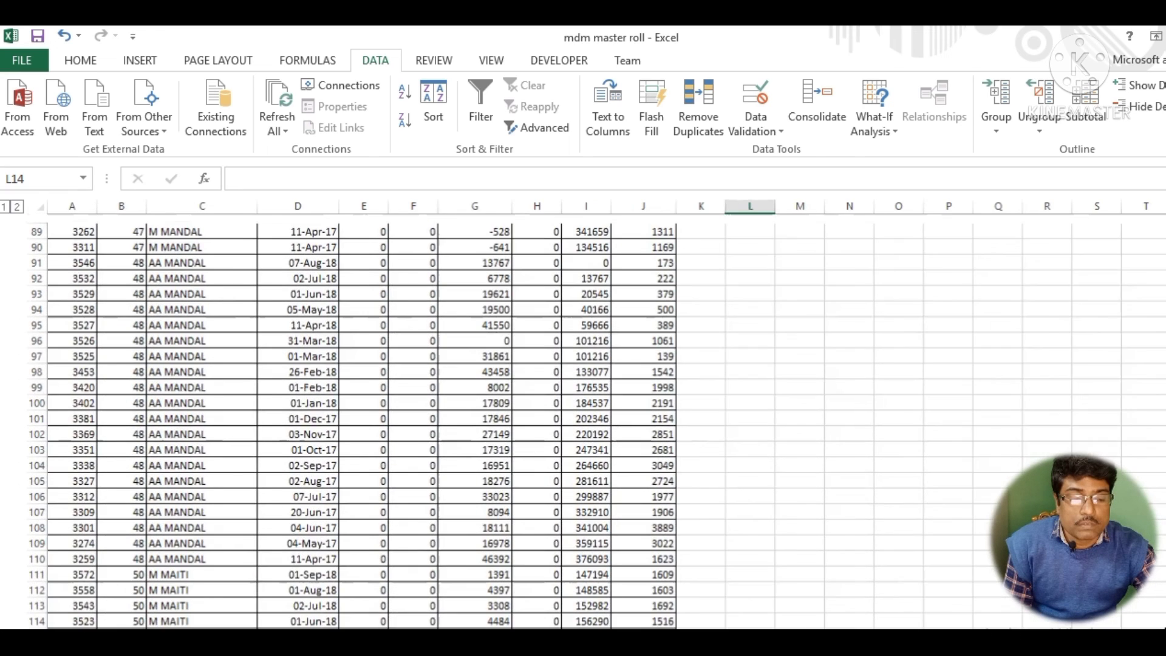
scroll(583, 413, "up", 1, "ctrl")
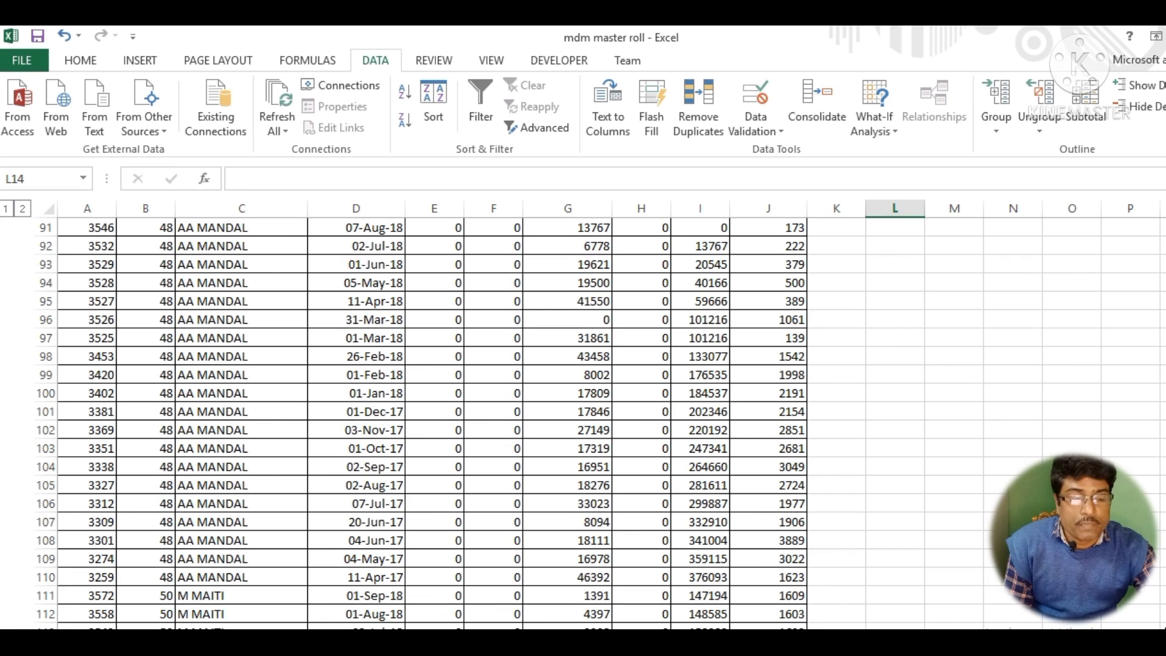